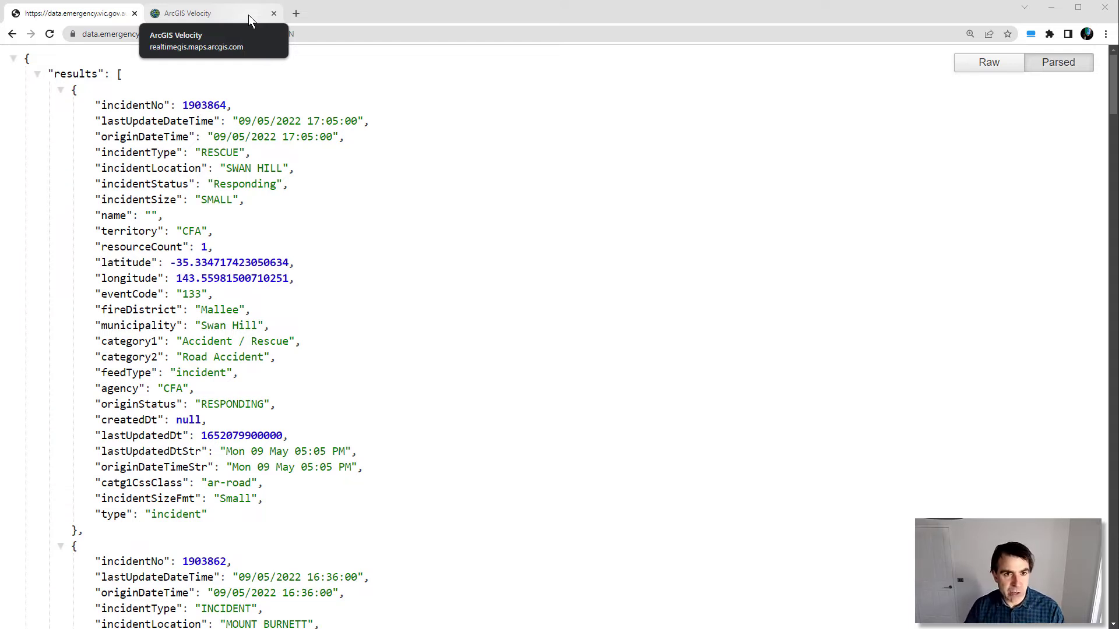
Step: Review the coordinate and incident fields in the emergency incident JSON and copy the feed's URL
left_click(193, 33)
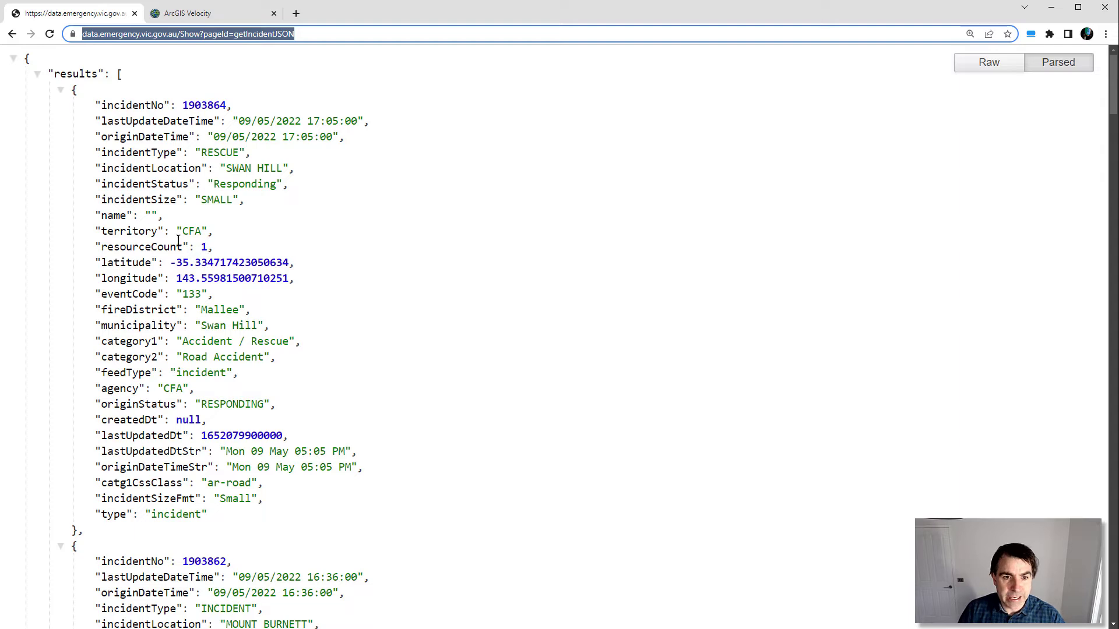
left_click_drag(298, 280, 104, 263)
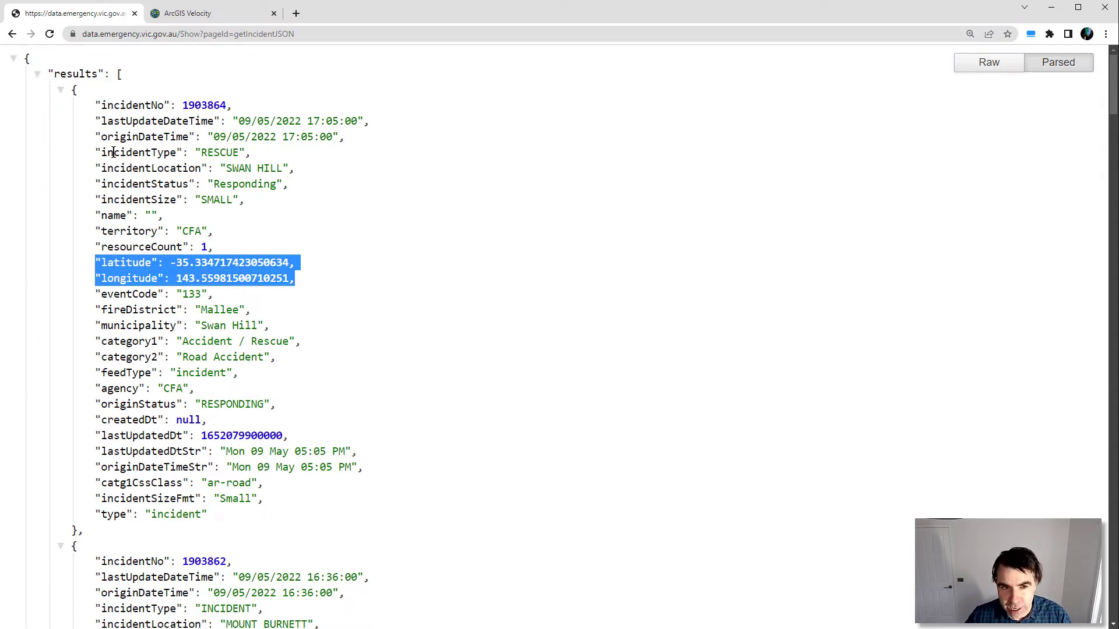
double_click(220, 152)
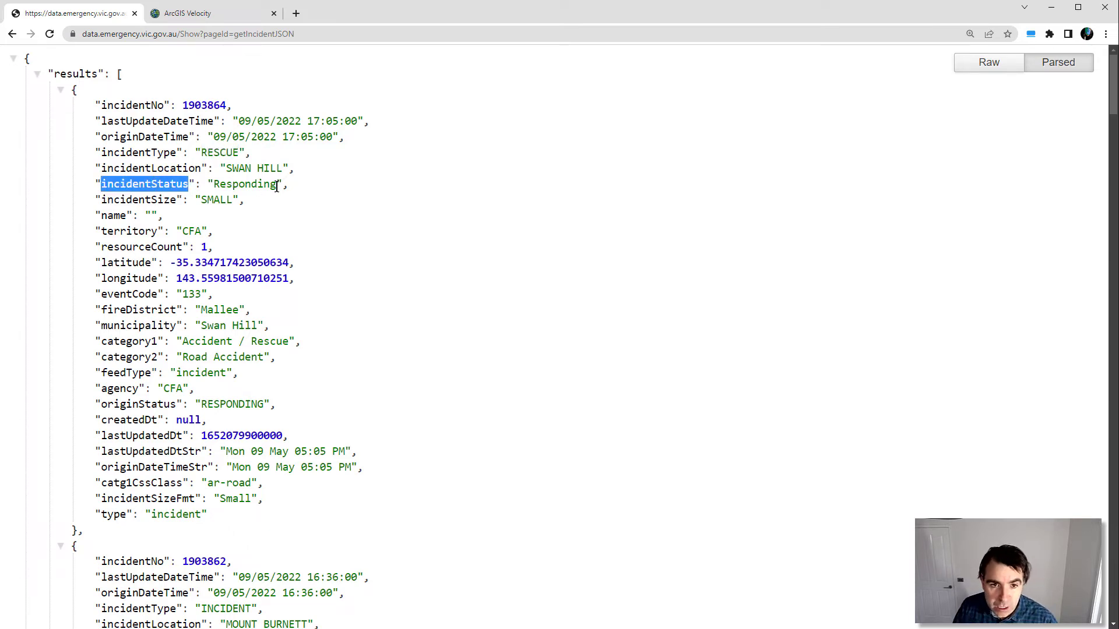
left_click_drag(289, 186, 95, 151)
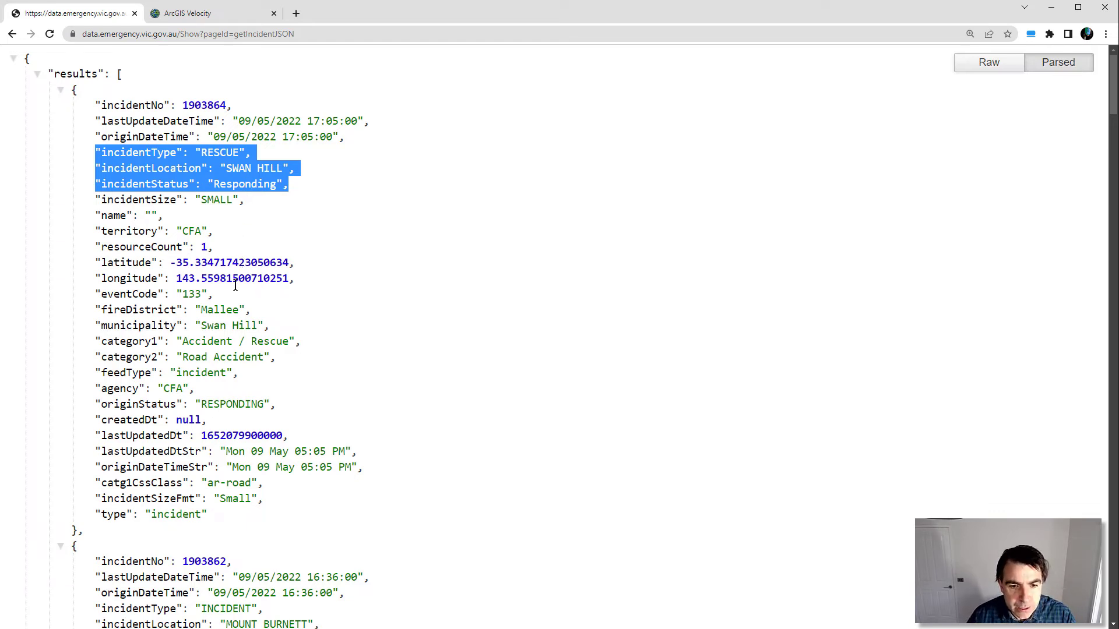
left_click(153, 36)
key("ctrl+c")
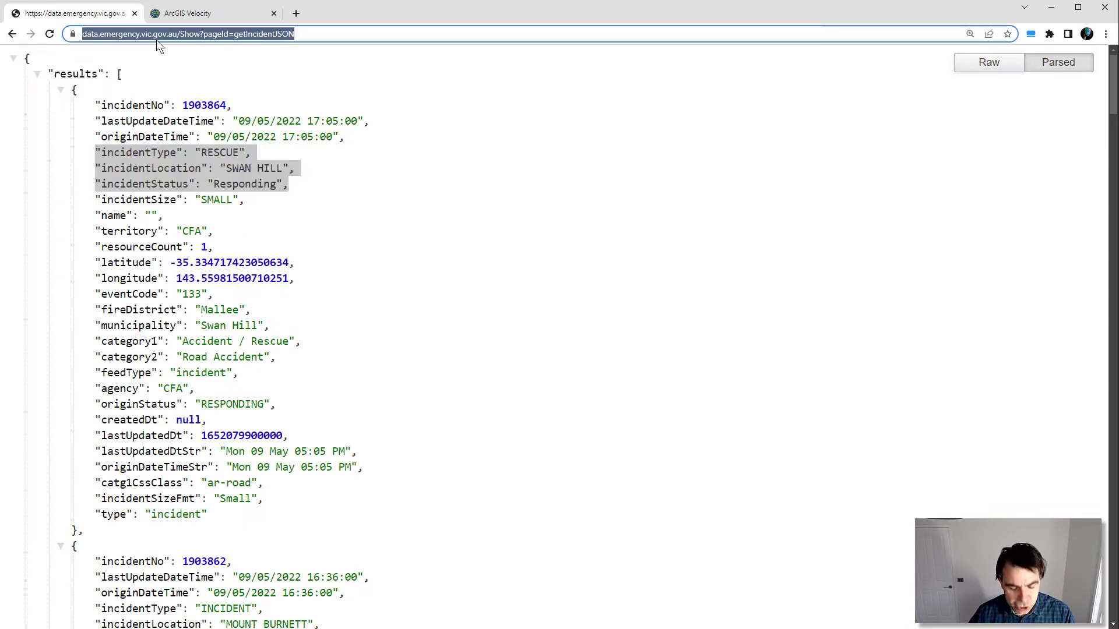
Step: Switch to the ArcGIS organization's home page and launch the ArcGIS Velocity app
left_click(180, 14)
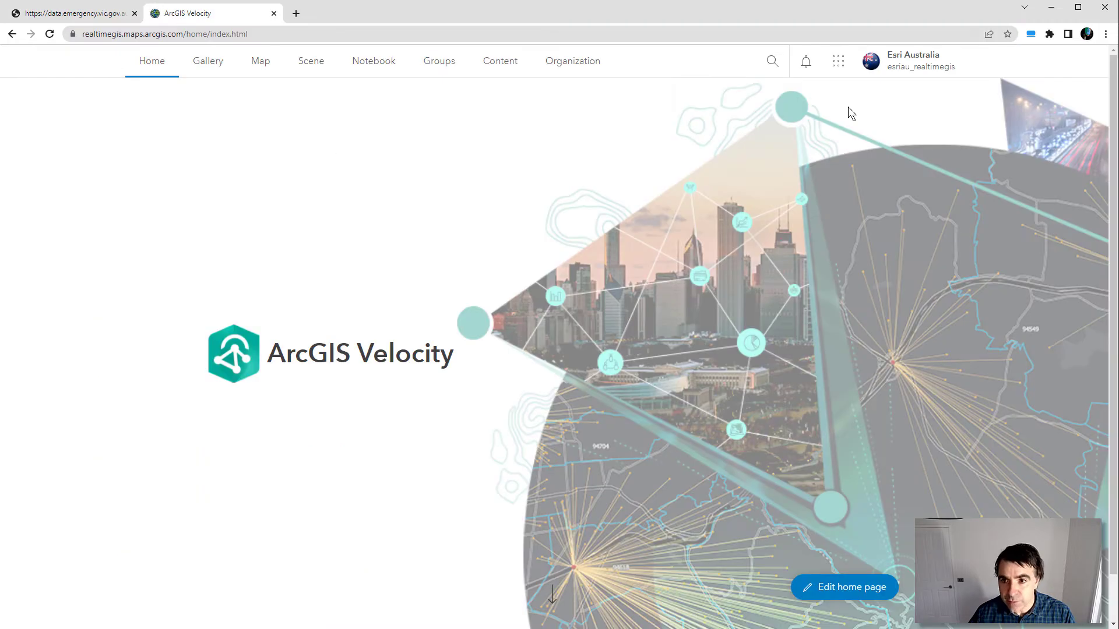
left_click(839, 62)
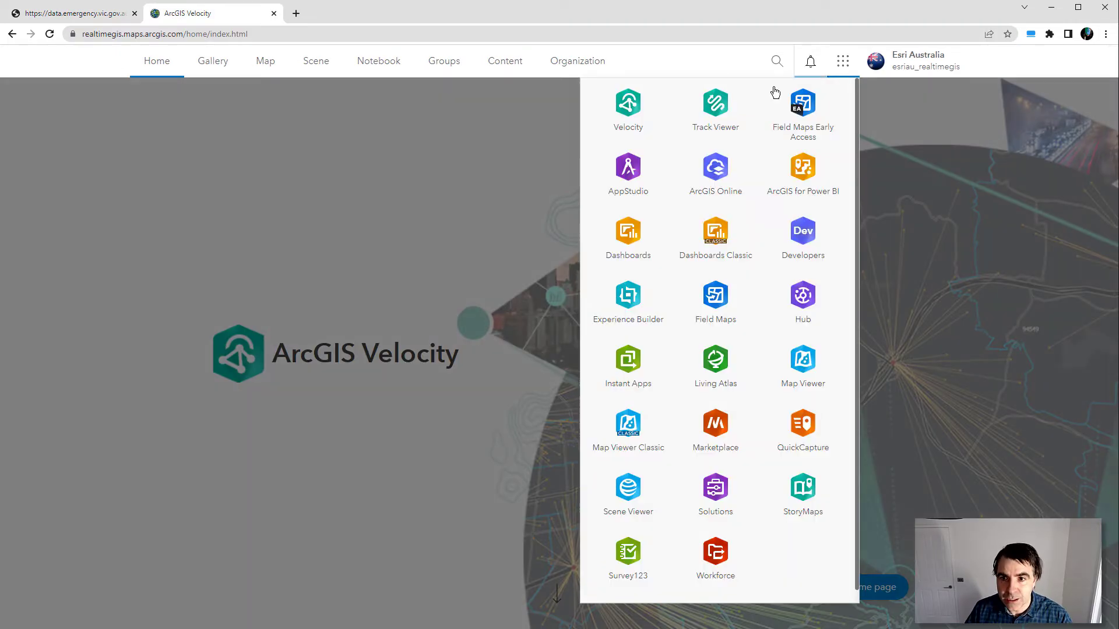
left_click(640, 107)
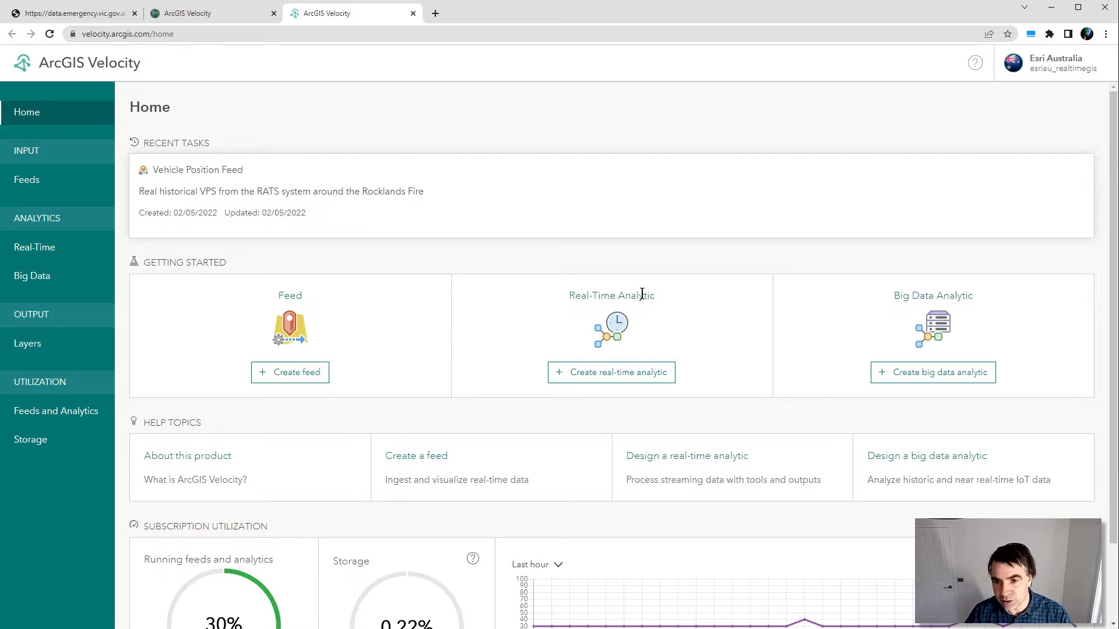
left_click(288, 373)
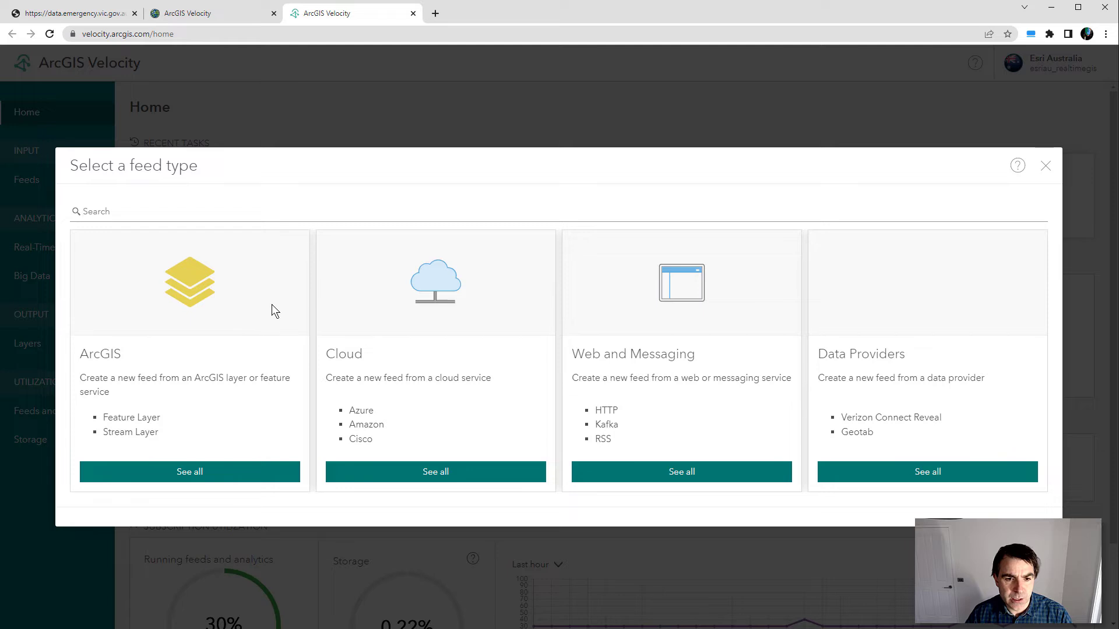
left_click(670, 471)
left_click(375, 269)
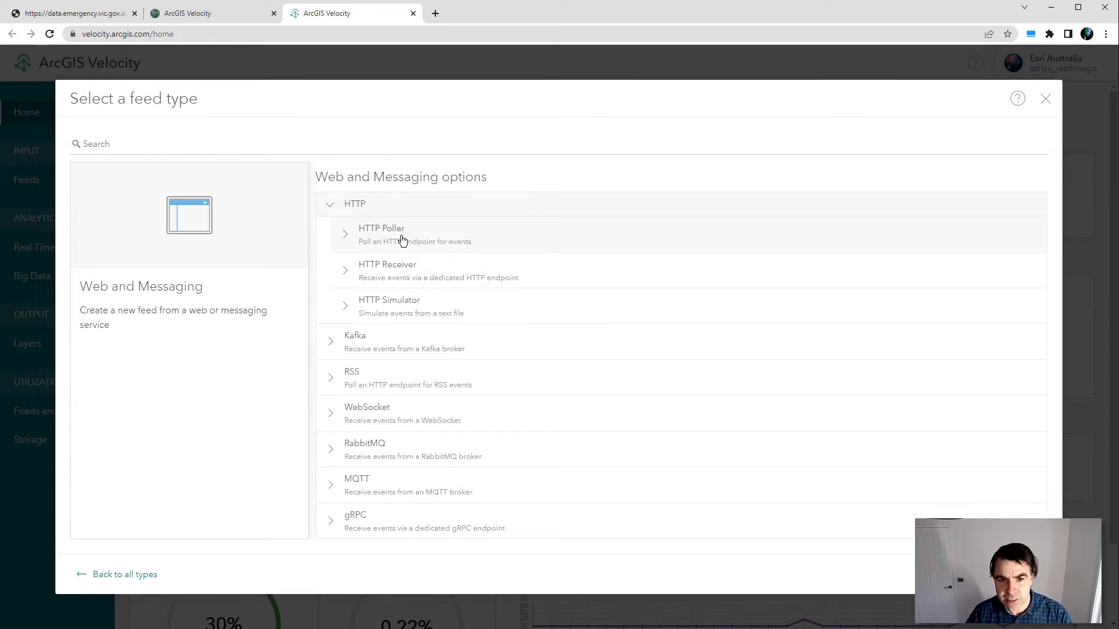
left_click(402, 236)
key("ctrl+v")
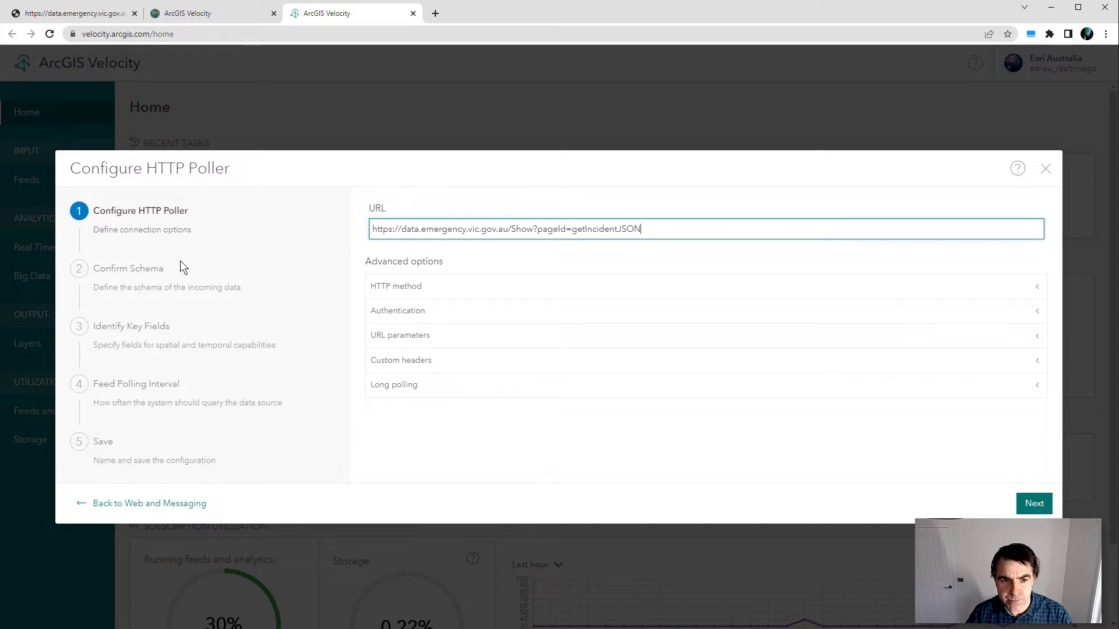
left_click(1034, 503)
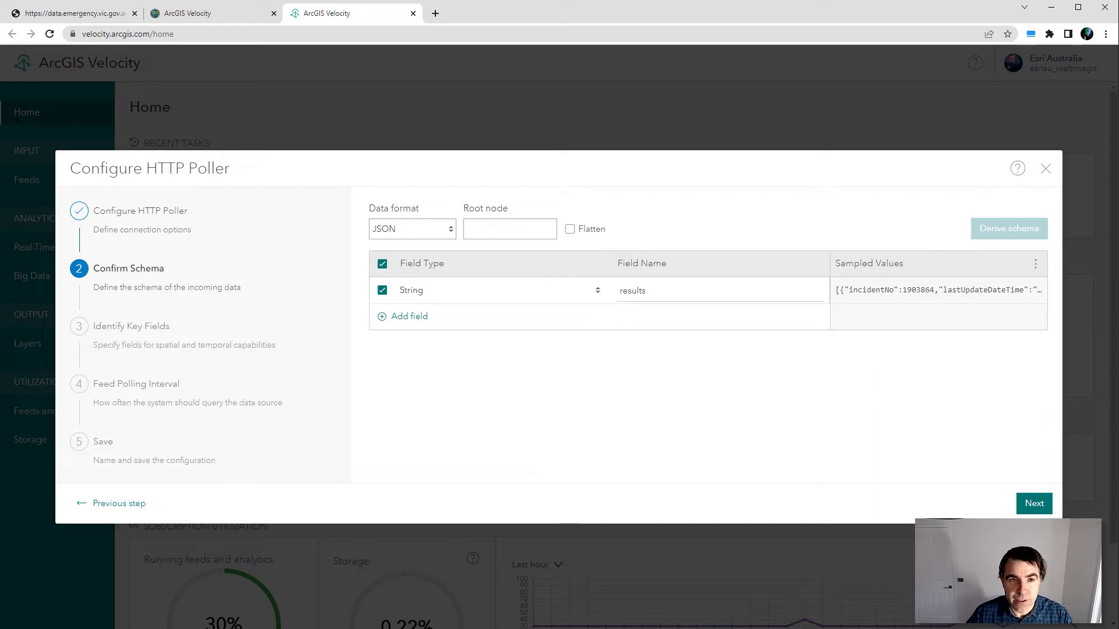
Step: Copy the root element name results from the source JSON into the root node setting and derive the schema again
left_click(46, 14)
double_click(80, 71)
key("ctrl+c")
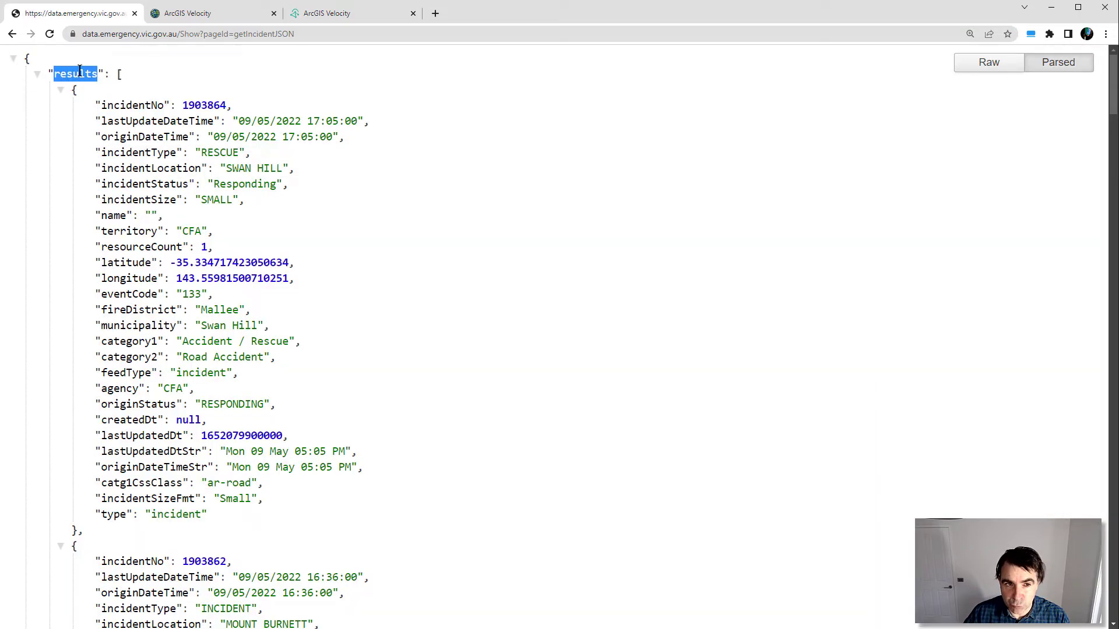
left_click(352, 13)
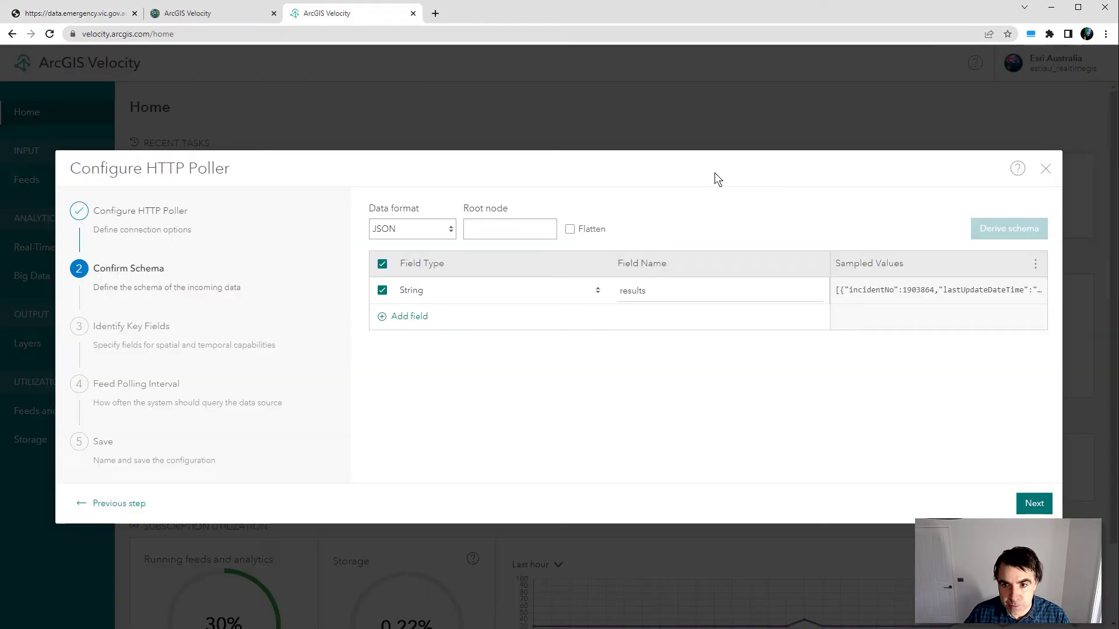
left_click(478, 229)
key("ctrl+v")
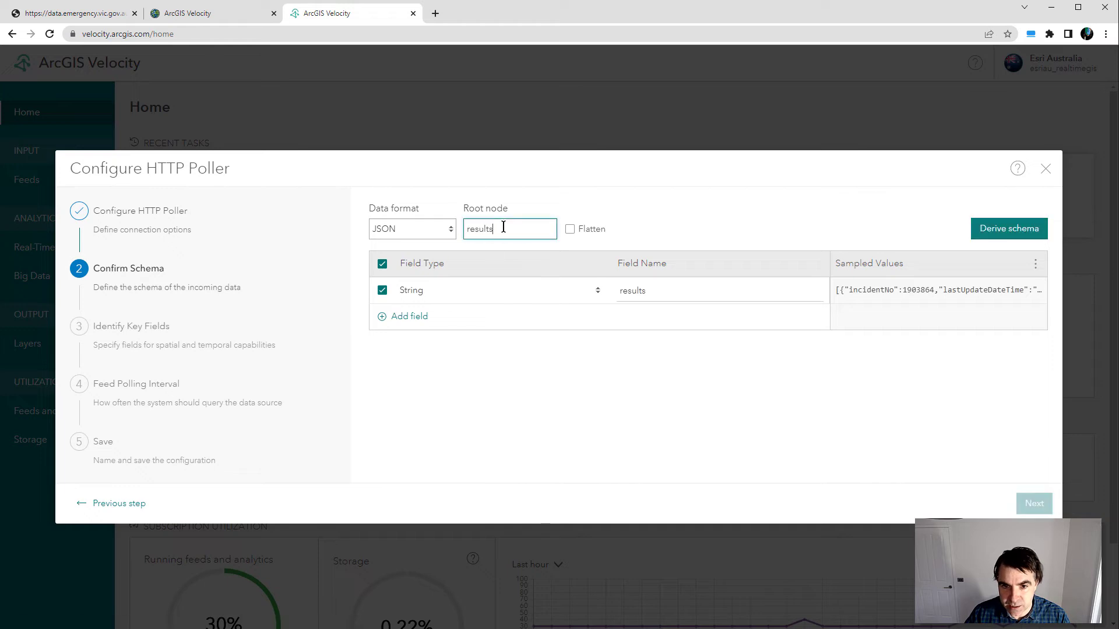
left_click(980, 233)
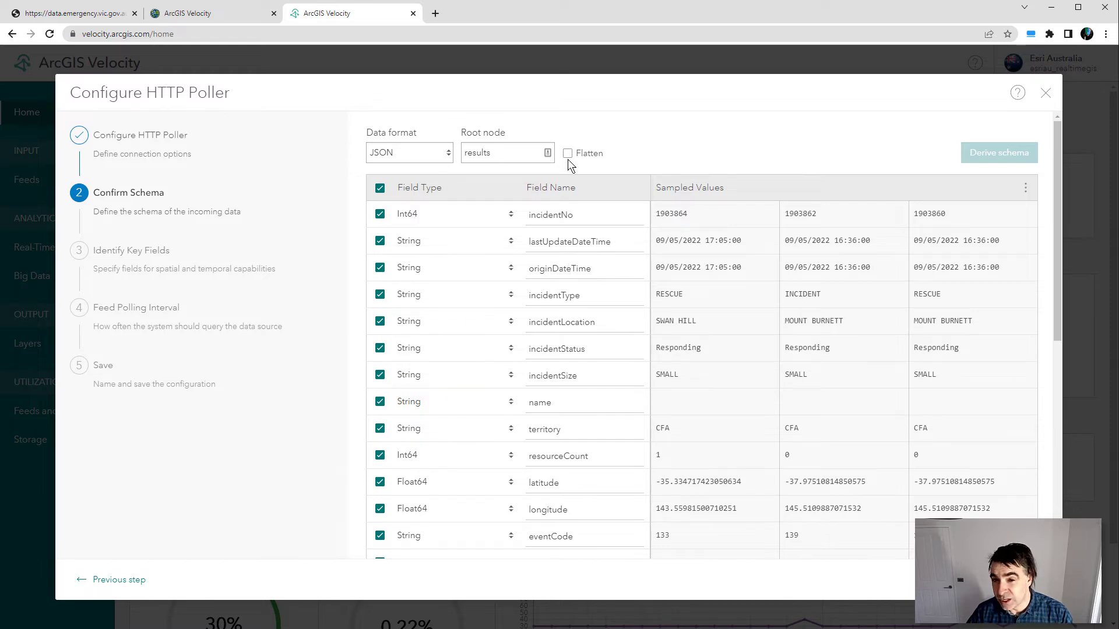
scroll(565, 350, "down", 7)
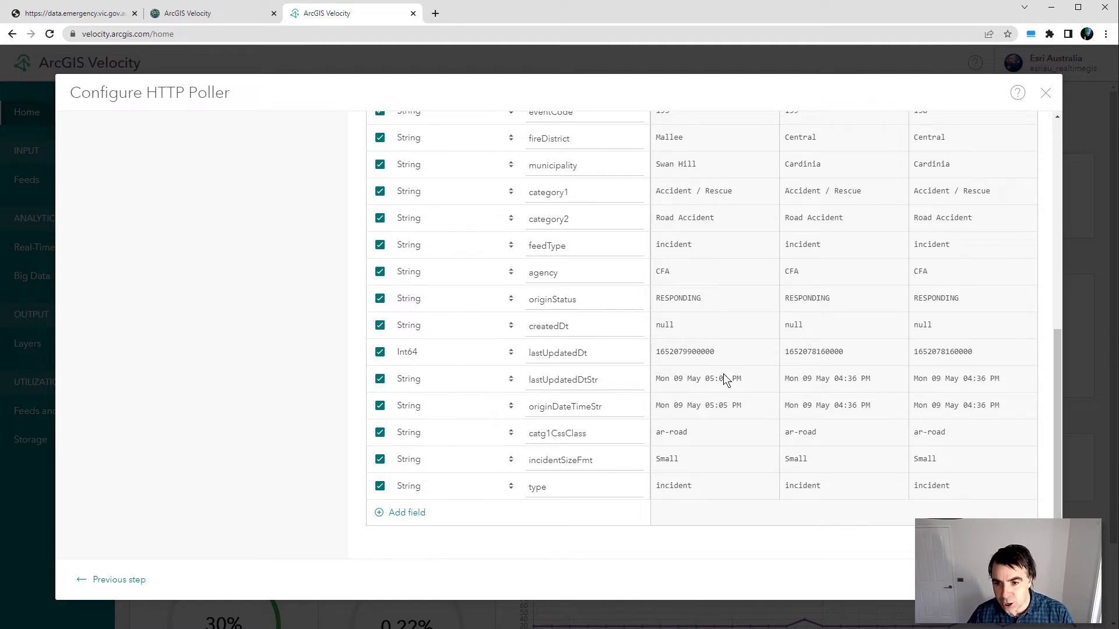
Step: Accept the schema and set the feed's location type to X/Y fields
left_click(1034, 579)
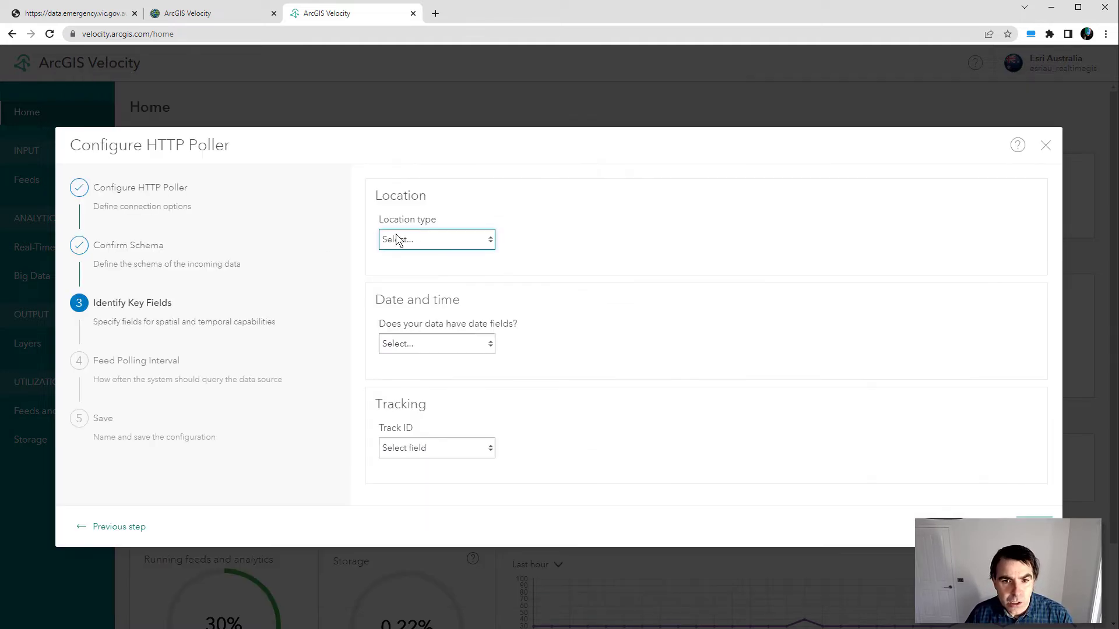
left_click(417, 241)
left_click(410, 288)
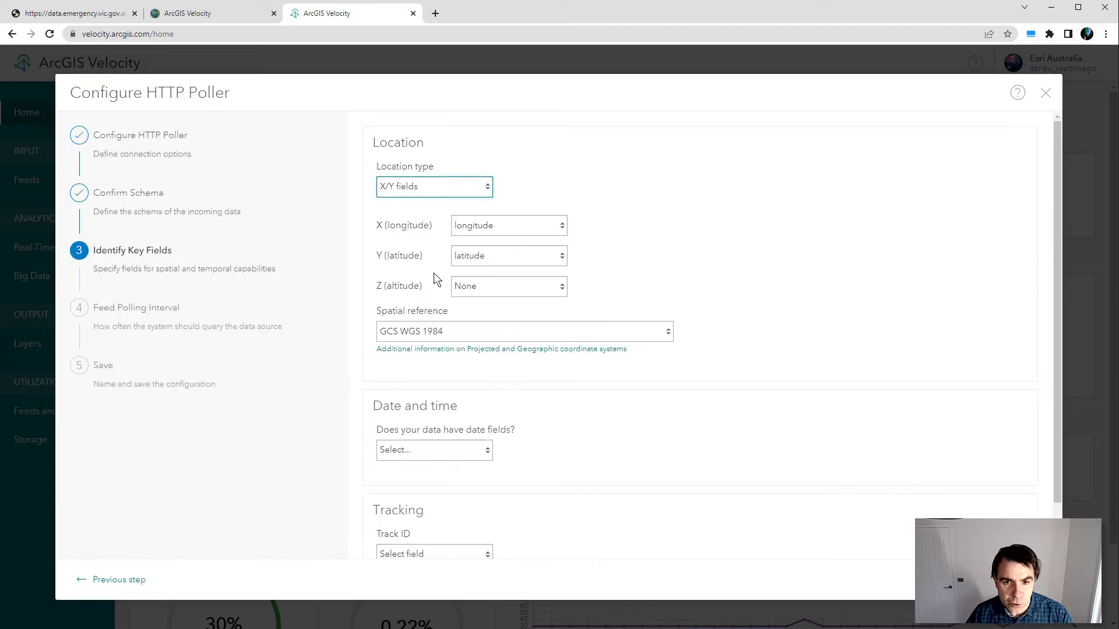
Step: Specify that the data has date fields, using lastUpdatedDt as the start time with the Epoch values date format
left_click(414, 454)
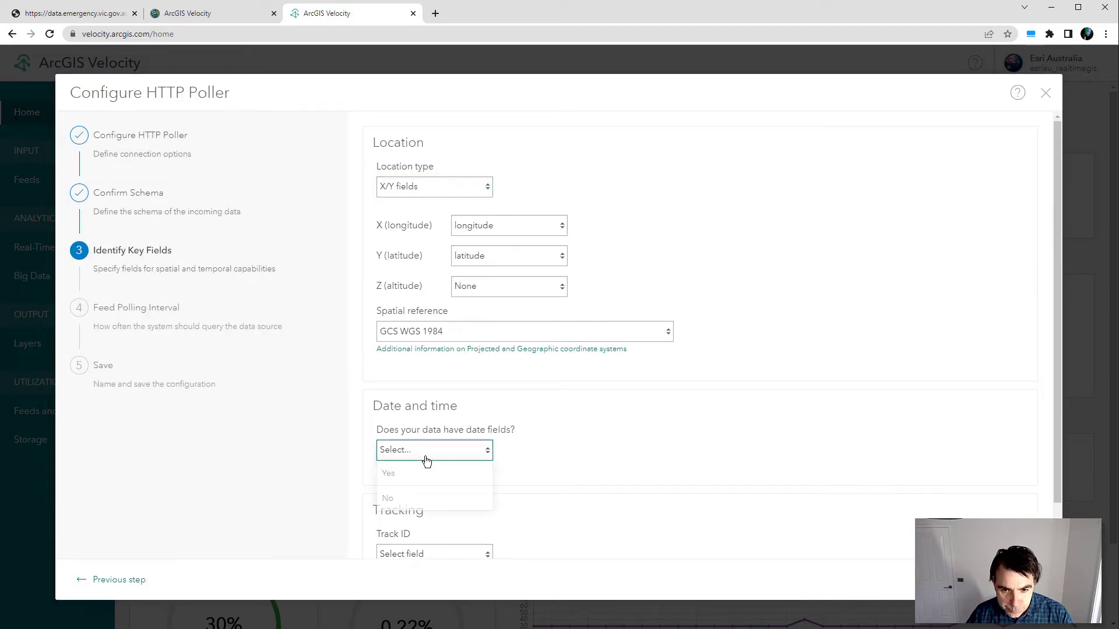
left_click(416, 473)
left_click(486, 506)
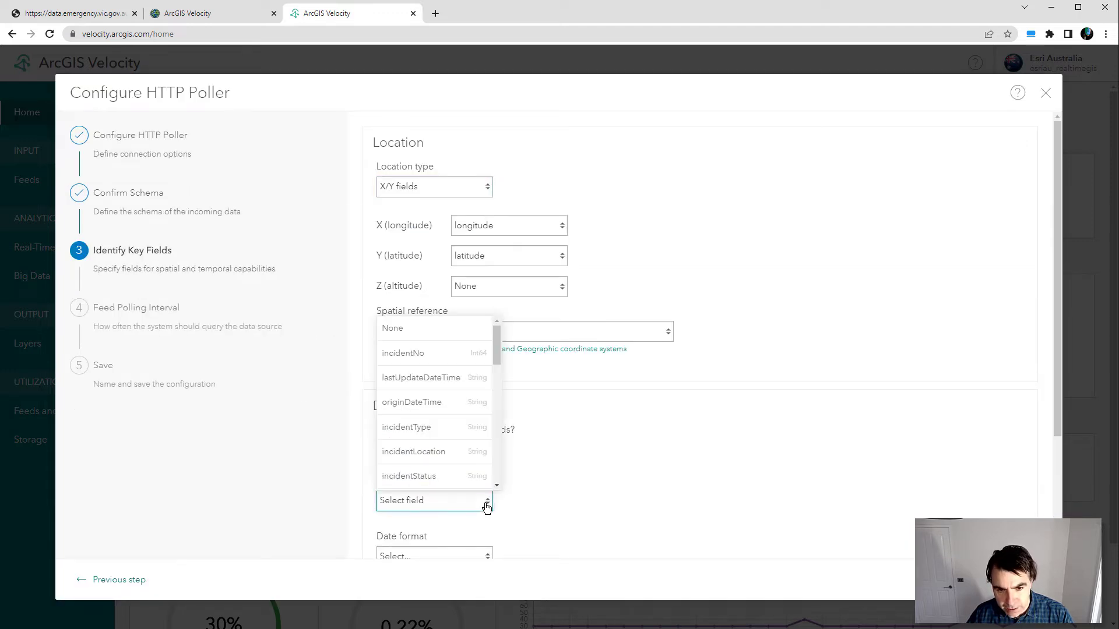
scroll(457, 452, "down", 6)
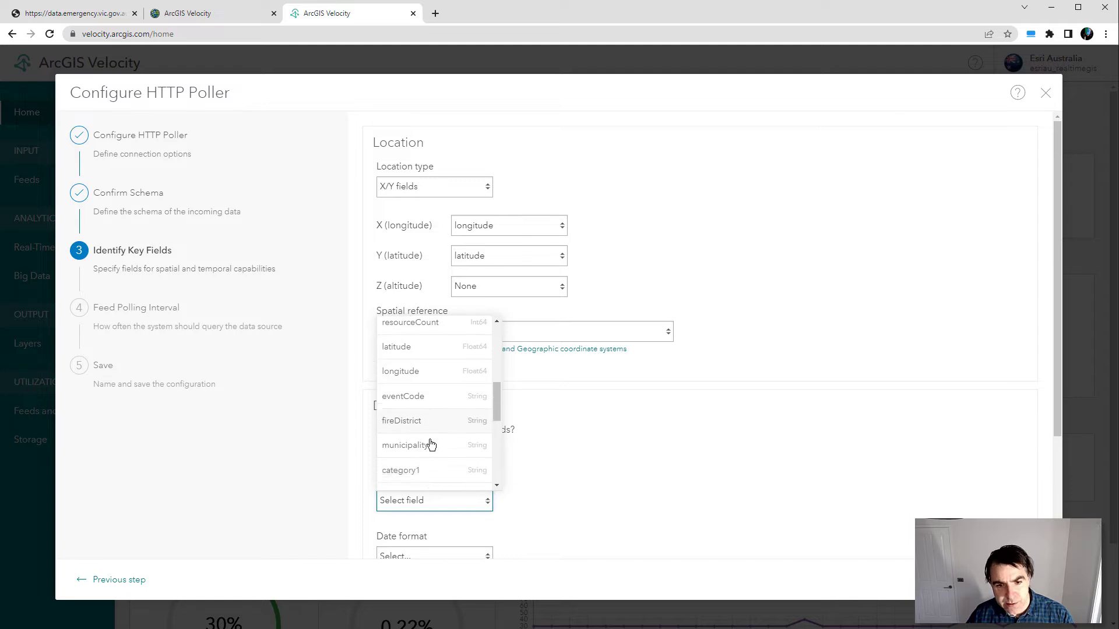
scroll(431, 444, "down", 1)
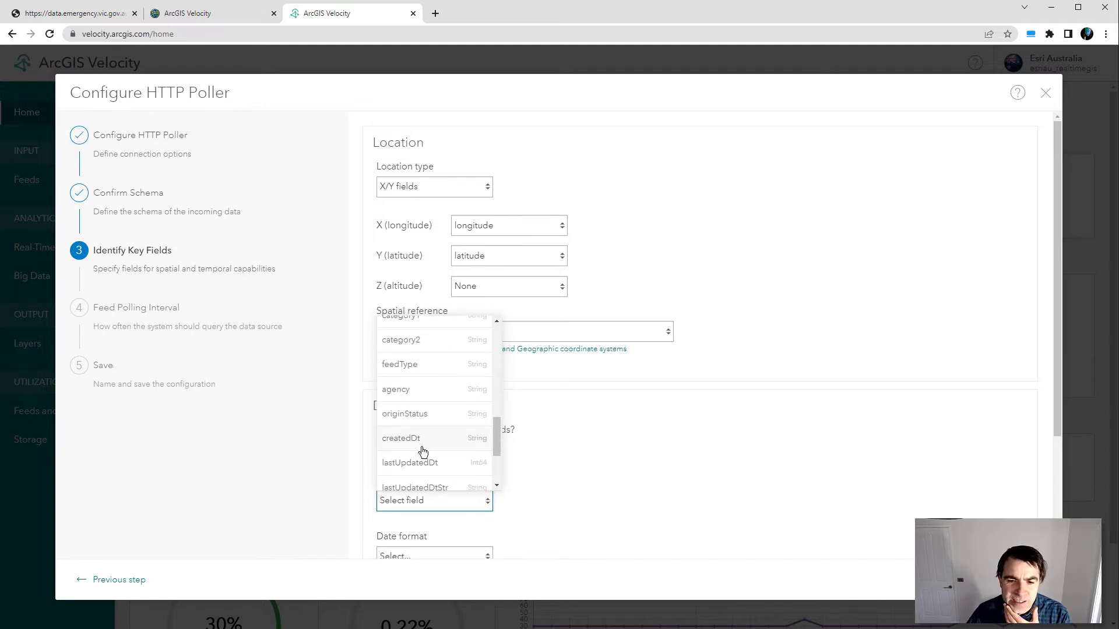
left_click(422, 464)
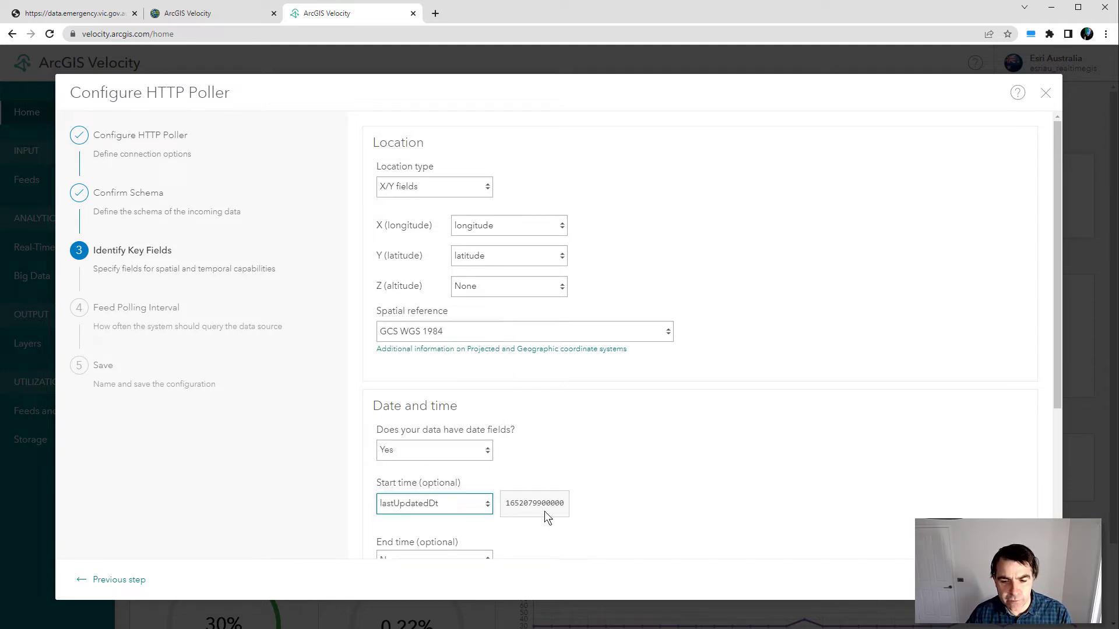
scroll(489, 492, "down", 4)
left_click(429, 398)
left_click(420, 420)
Step: Set the Track ID to the incidentNo field and accept the key field settings
left_click(448, 505)
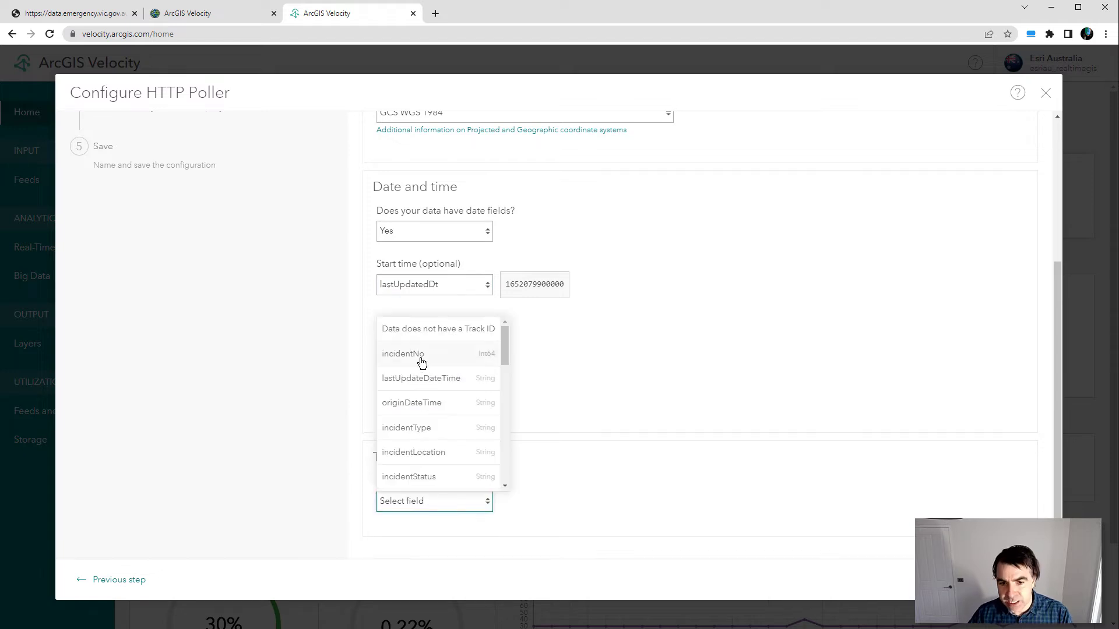
left_click(422, 355)
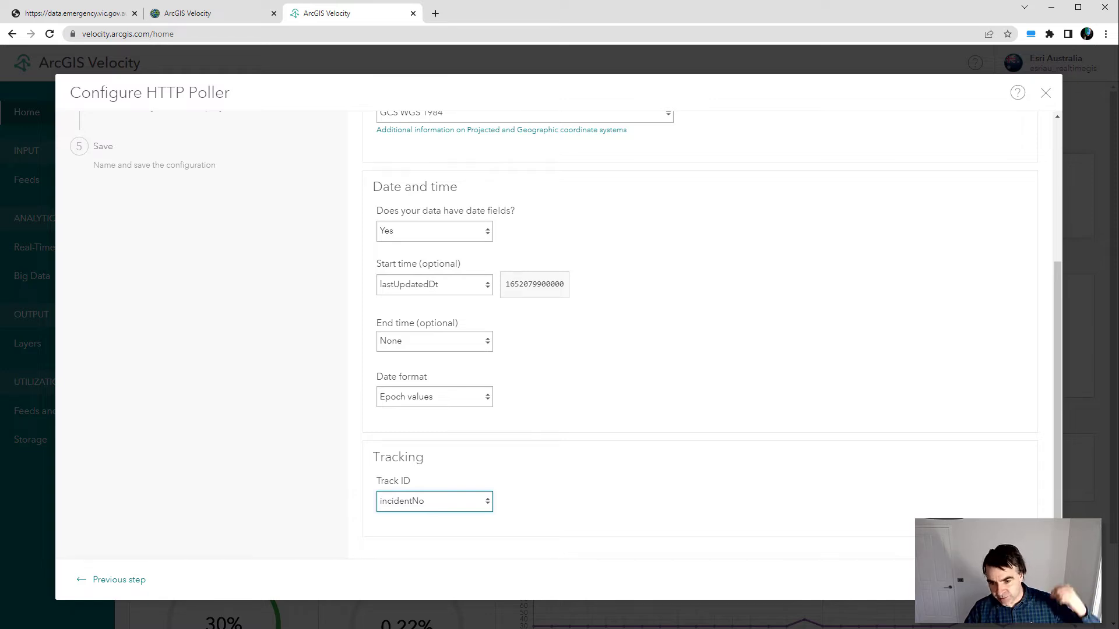
left_click(1035, 580)
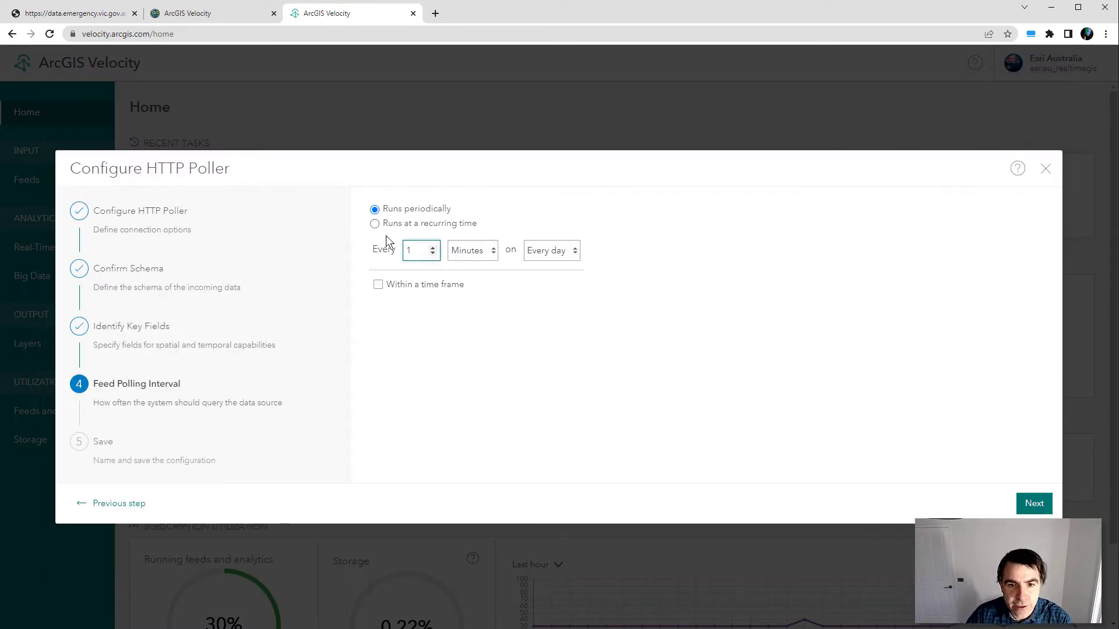
Step: Set the feed to run periodically every 30 seconds on every day and accept the polling interval
left_click(391, 225)
left_click(391, 209)
type("15")
left_click(469, 250)
left_click(468, 272)
left_click_drag(428, 251, 388, 253)
type("30")
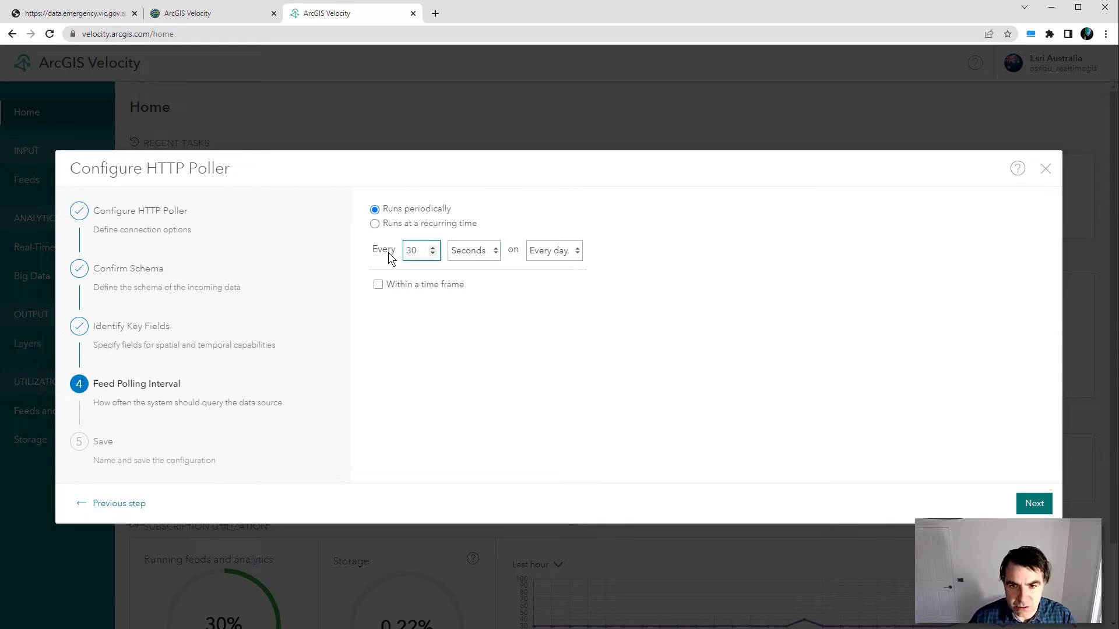
left_click(539, 253)
left_click(568, 250)
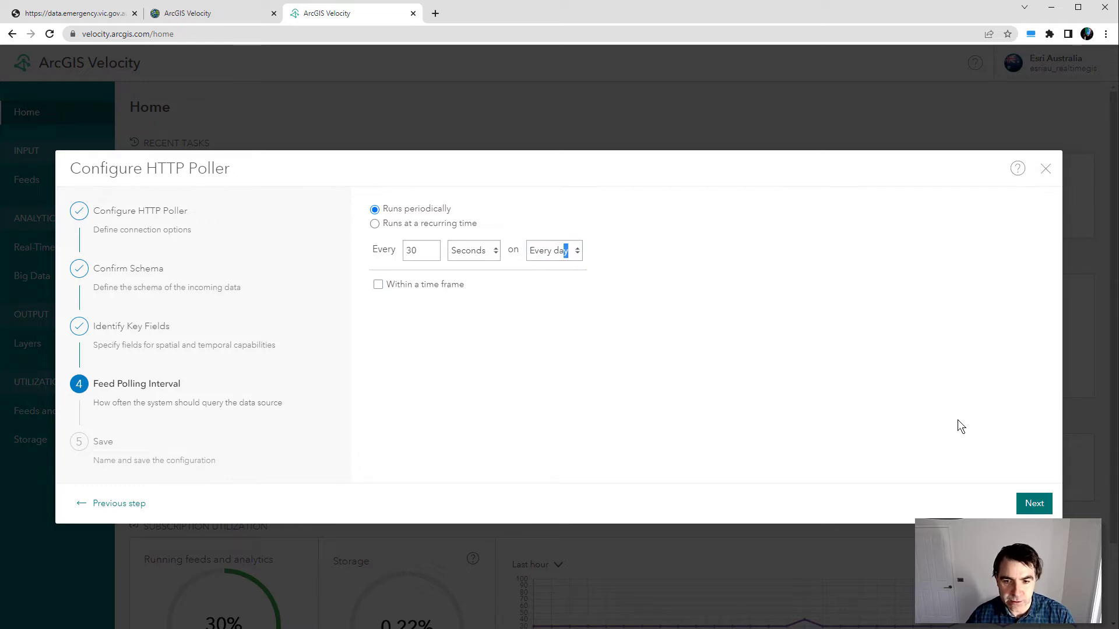
left_click(1034, 503)
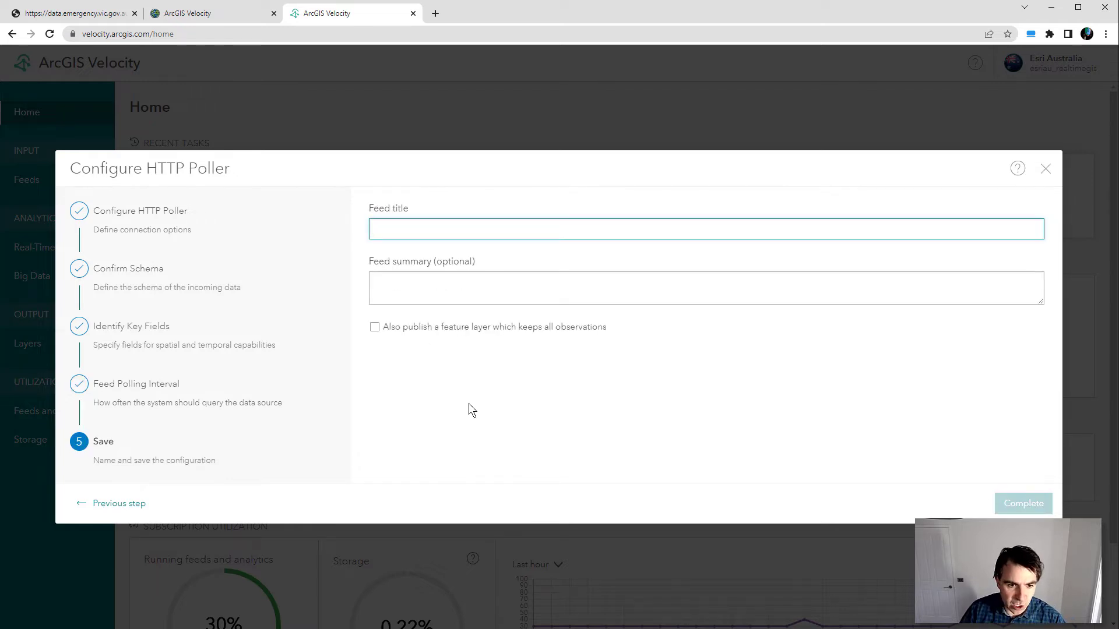
Step: Title the feed EMV Incidents and also publish a feature layer keeping all observations, with 1 hour data retention
type("EMV Incidents")
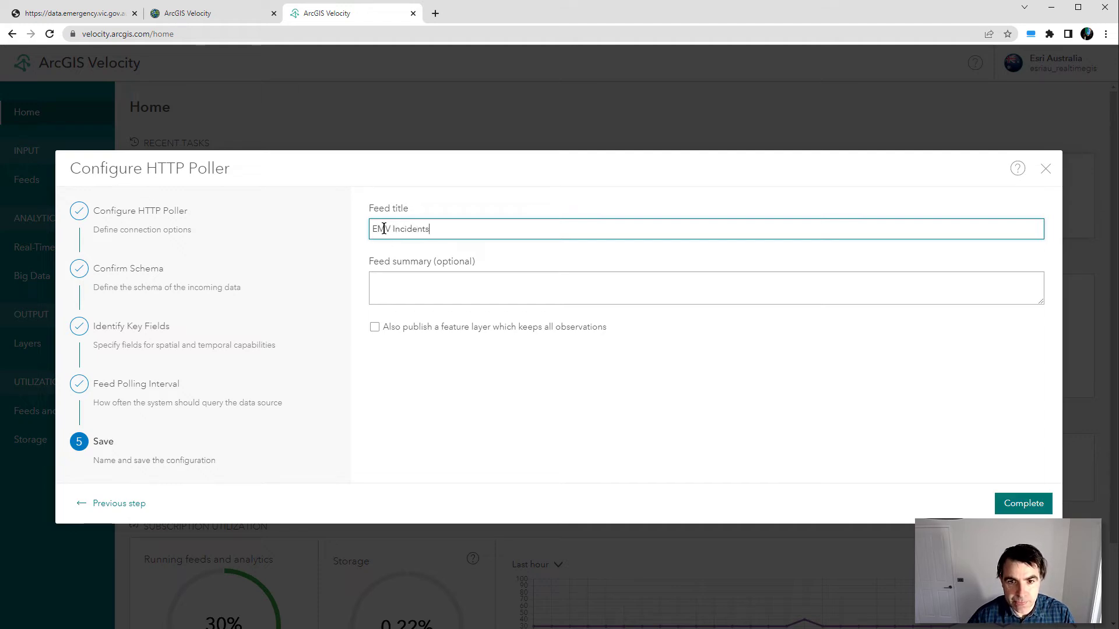
left_click(453, 333)
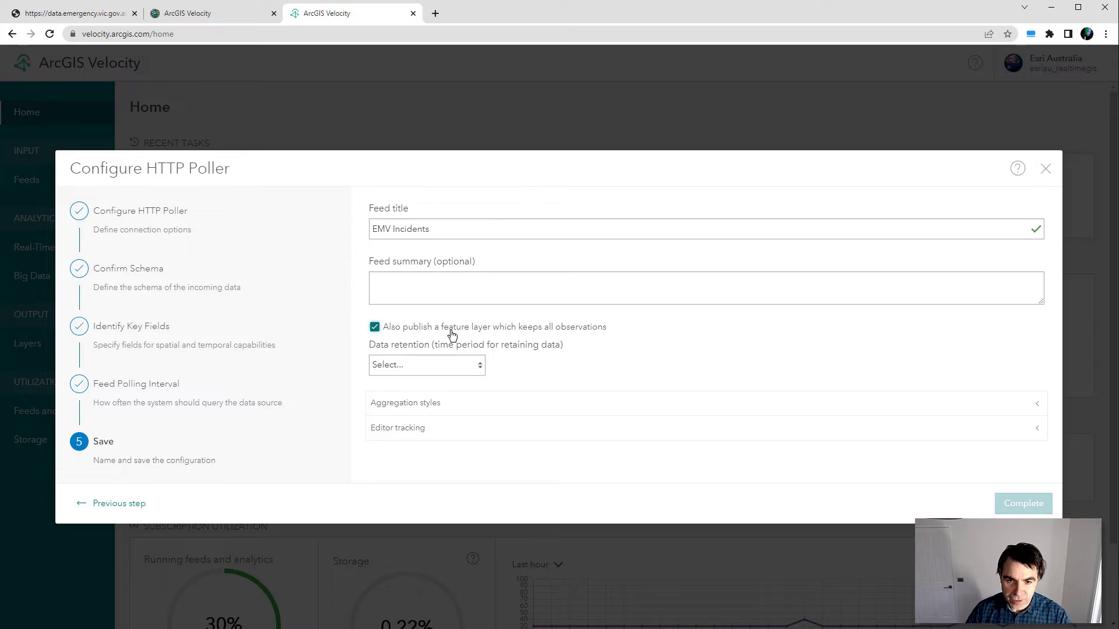
left_click(427, 366)
left_click(405, 387)
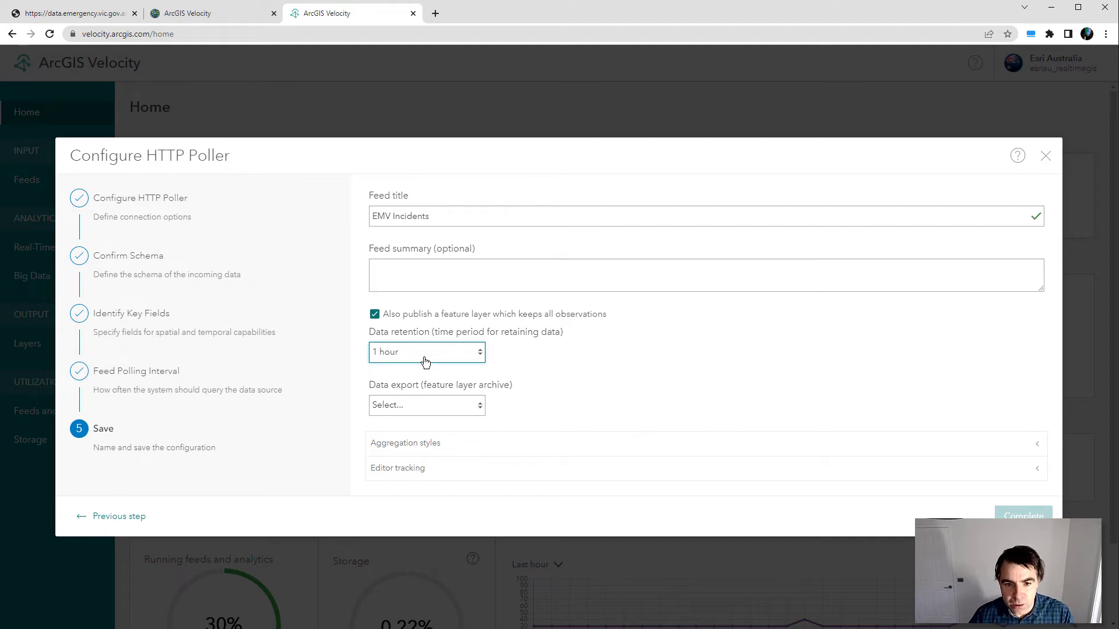
Step: Set the feature layer archive's data export option to Do not export data
mouse_move(415, 386)
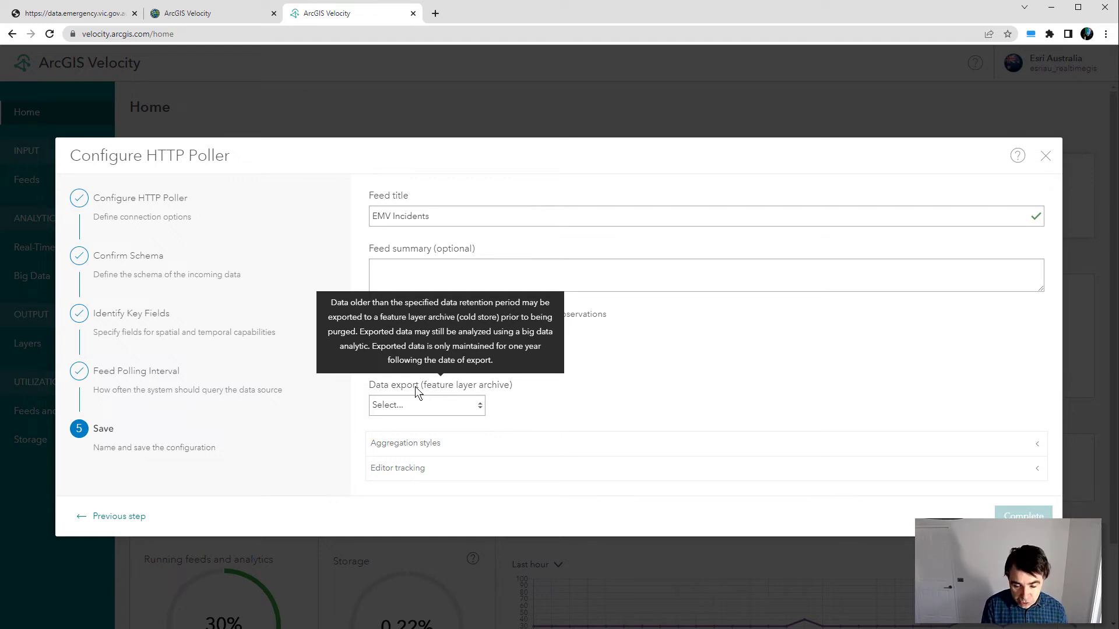
left_click(419, 406)
left_click(411, 429)
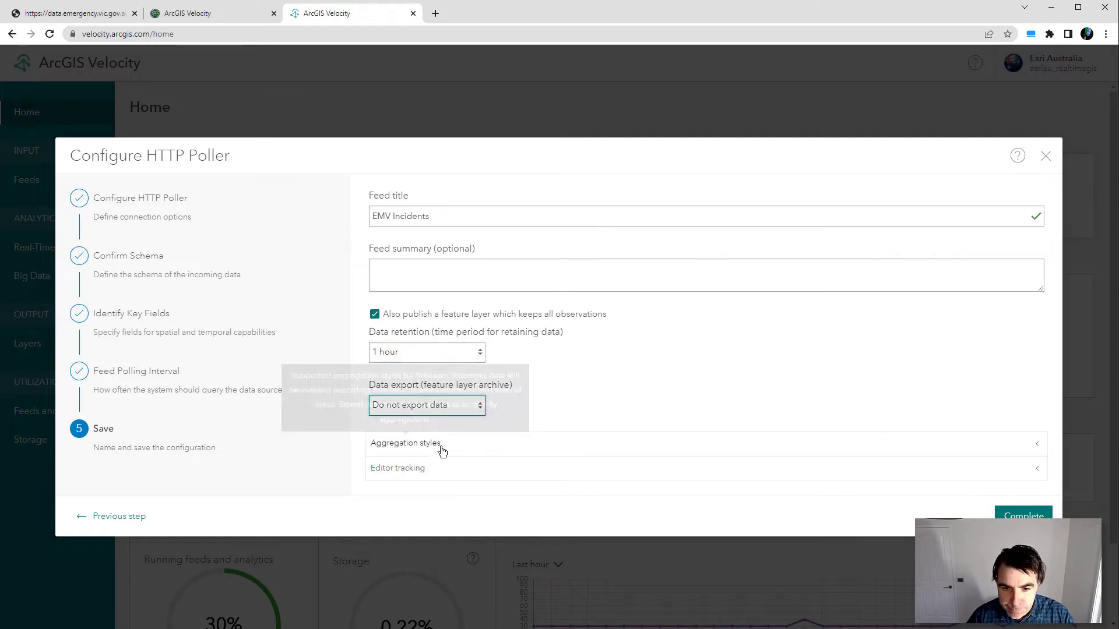
Step: Complete and start the EMV Incidents feed, checking its logs and metrics
left_click(1040, 513)
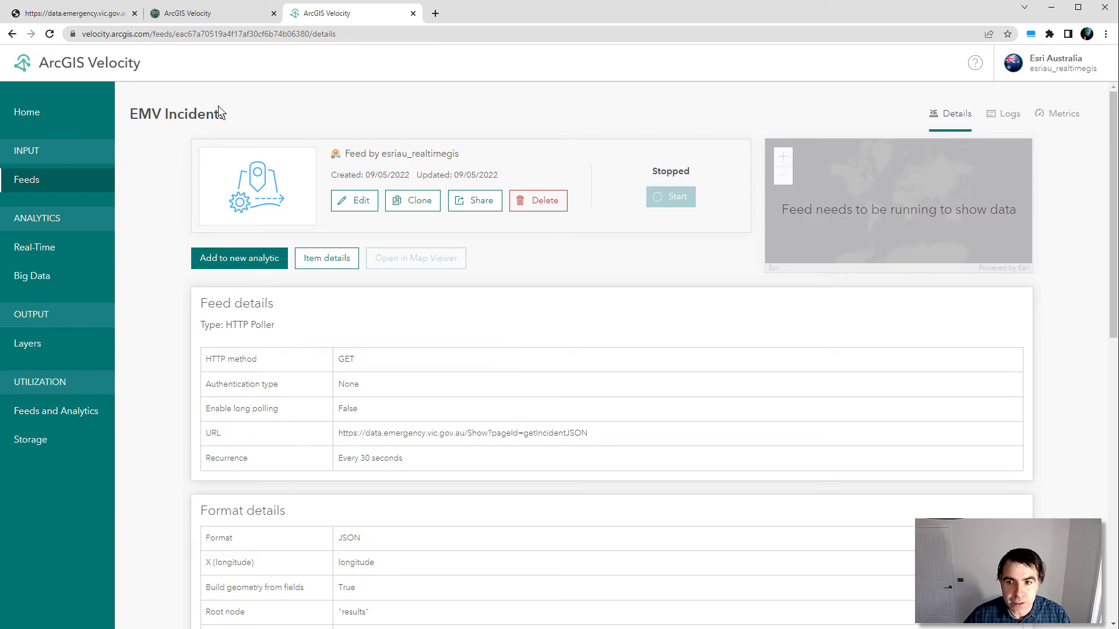
left_click(670, 197)
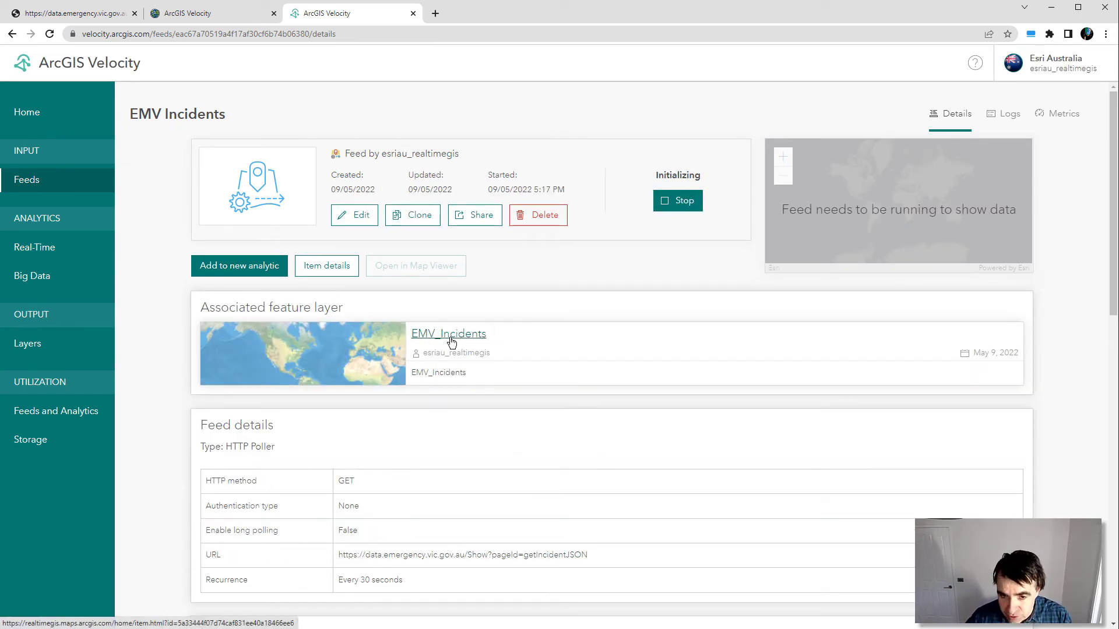
left_click(1005, 121)
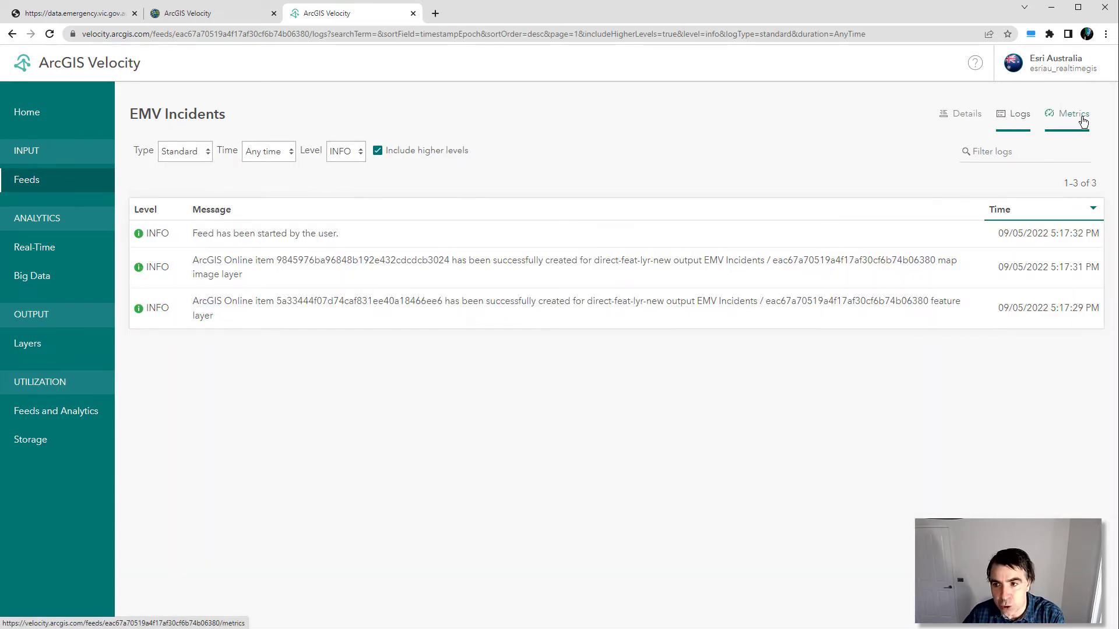
left_click(1078, 121)
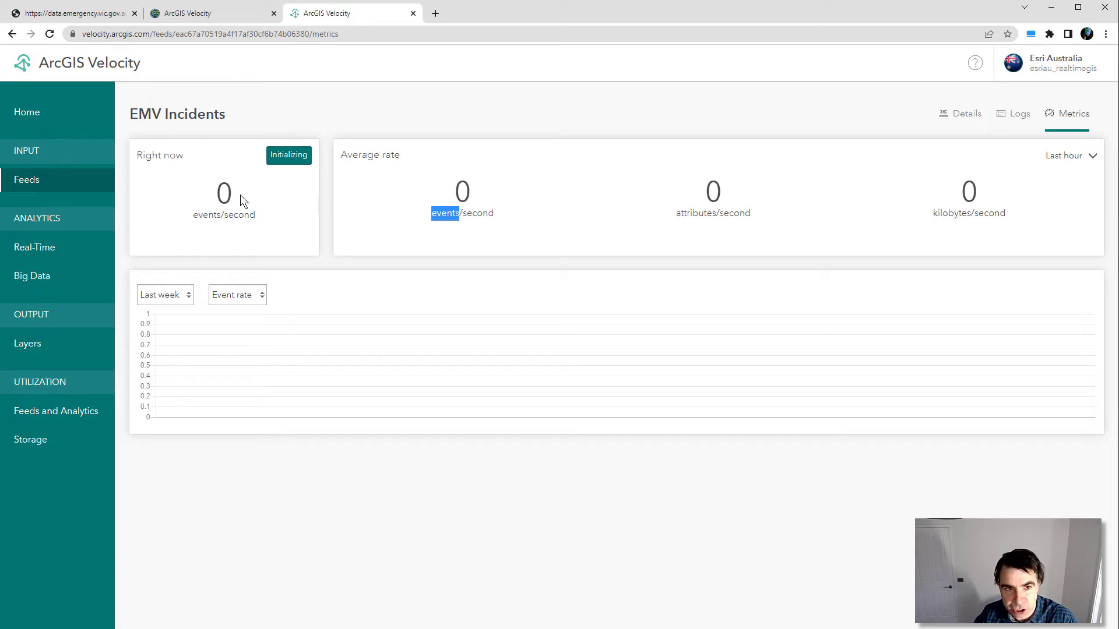
Step: Switch to ArcGIS Field Maps and open the Duty of Care - Incident Proximity Tracking map
left_click(194, 14)
left_click(841, 63)
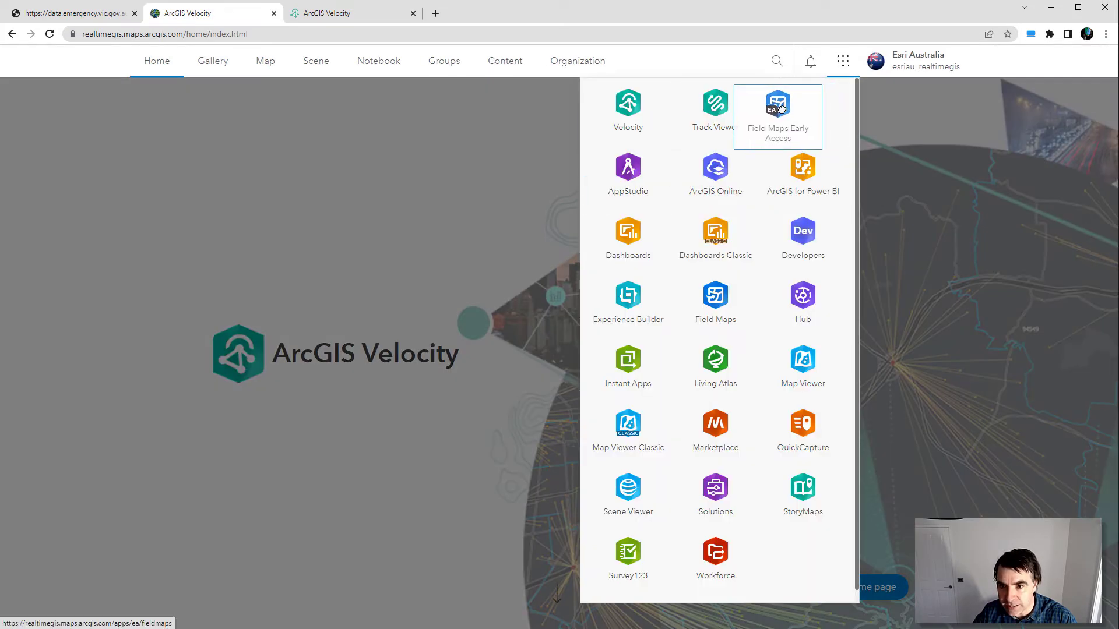
left_click(729, 300)
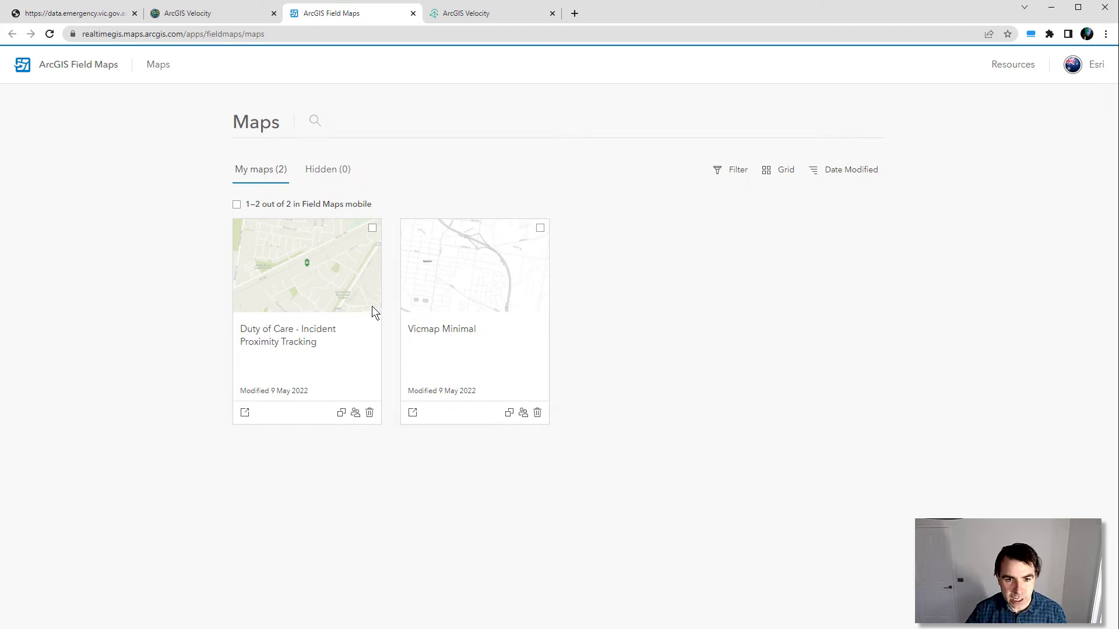
left_click(330, 294)
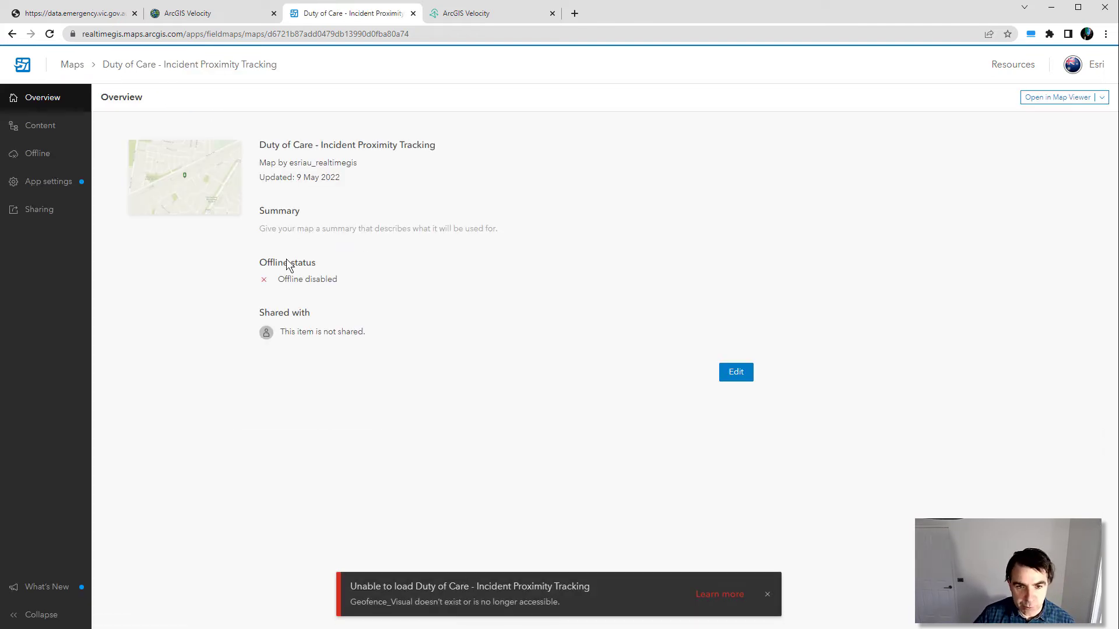
Step: Make location tracking required in the app settings of the Duty of Care - Incident Proximity Tracking map
left_click(50, 183)
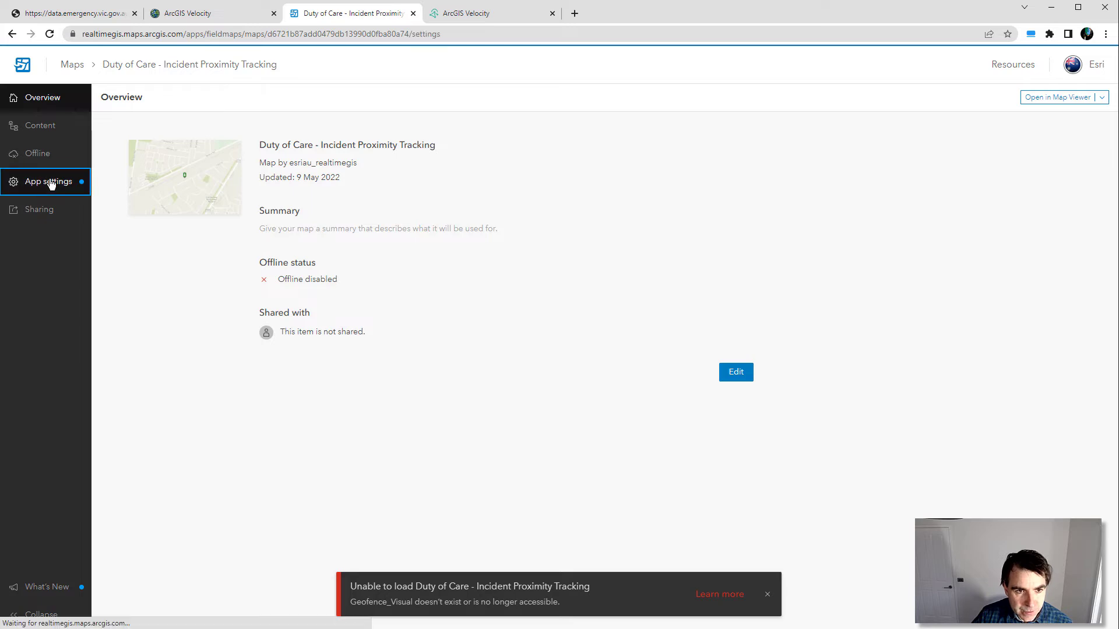
left_click(190, 302)
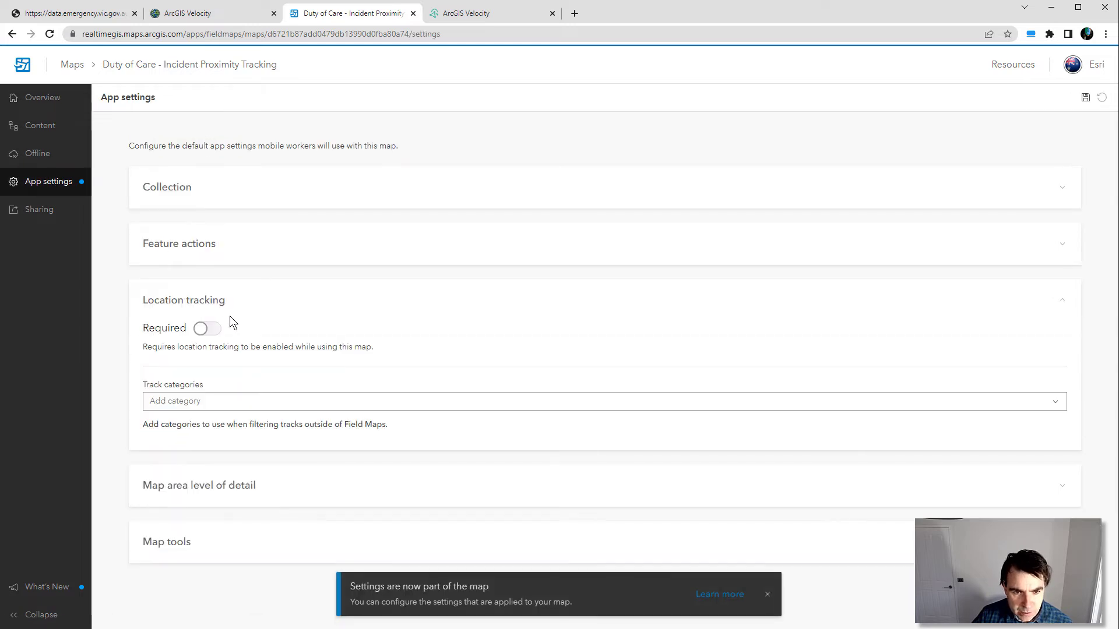
left_click(204, 335)
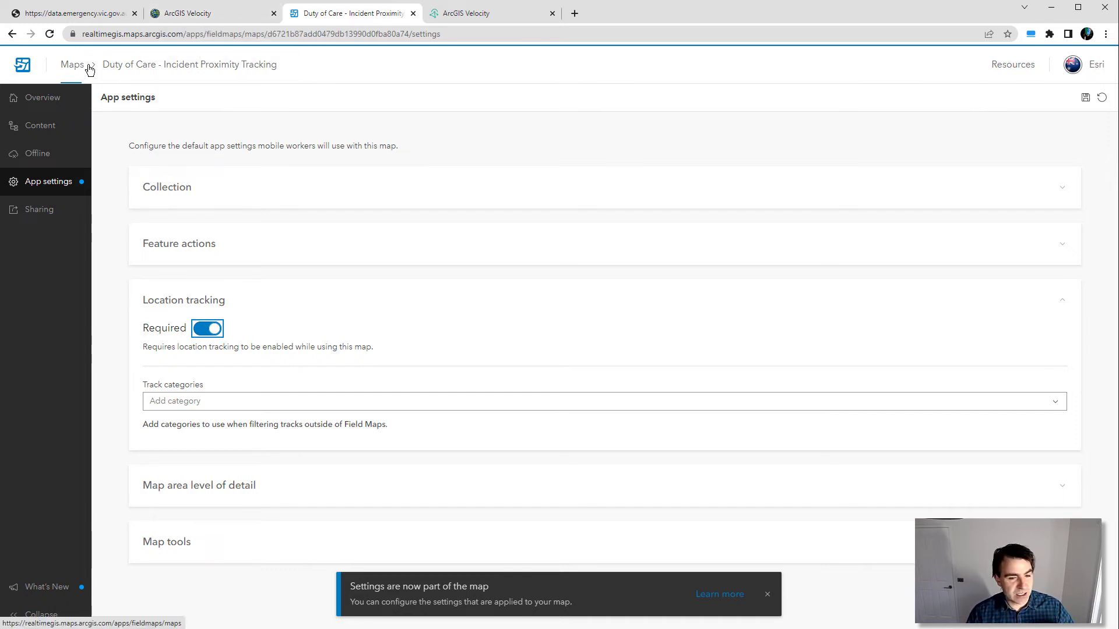
Step: Switch back to ArcGIS Velocity and create a Feature Layer feed from the Last Known Locations sublayer of the Location Tracking layer
left_click(194, 14)
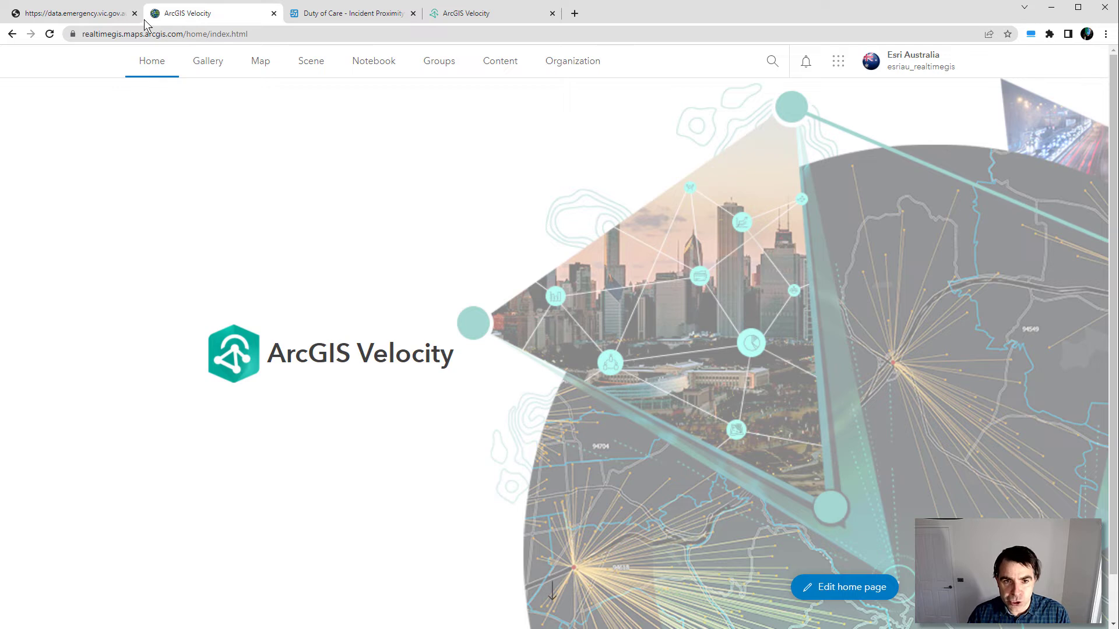
left_click(77, 18)
left_click(505, 19)
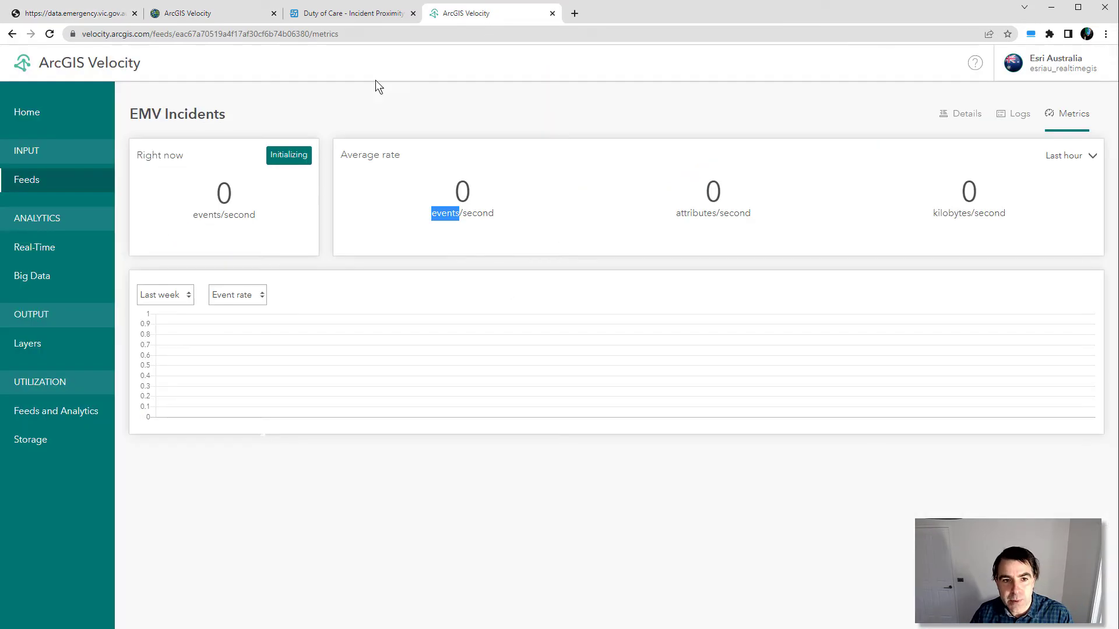
left_click(40, 190)
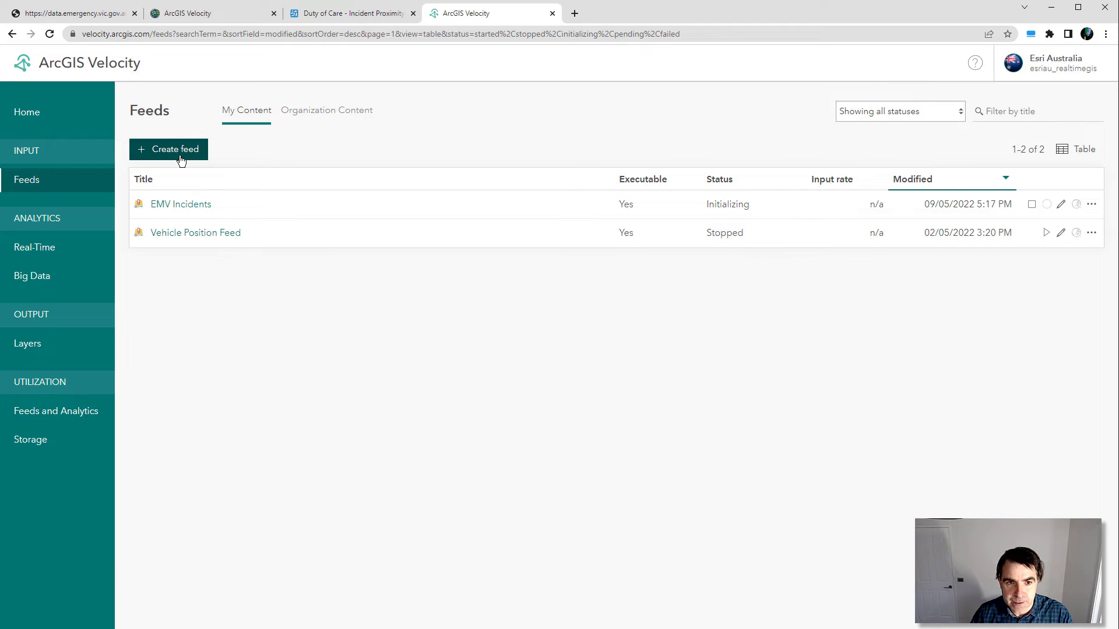
left_click(180, 153)
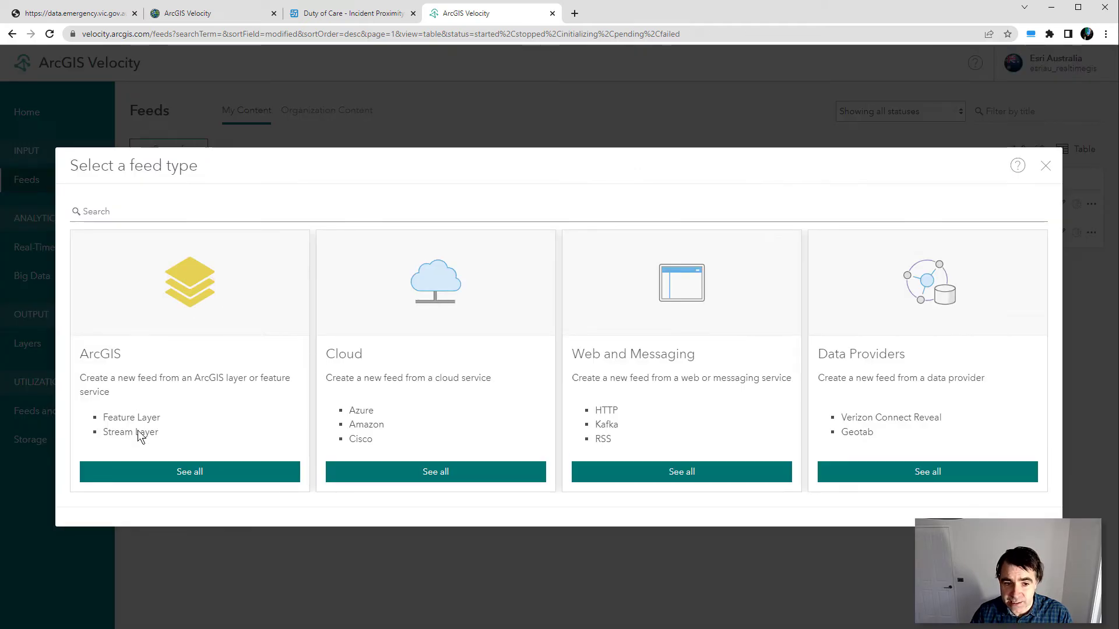
left_click(180, 473)
left_click(361, 303)
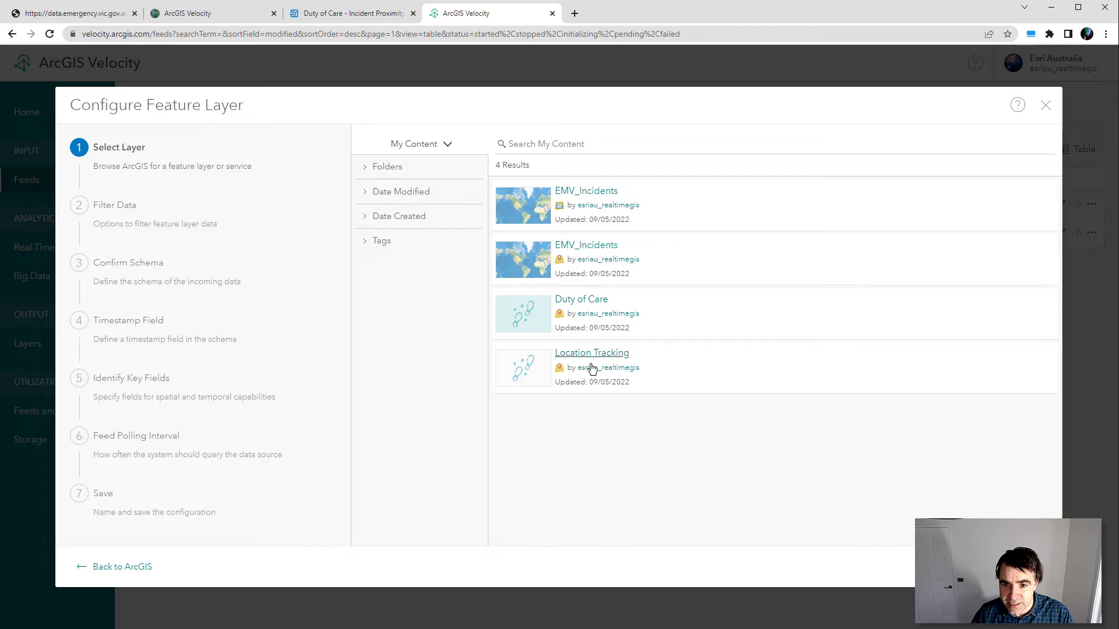
left_click(592, 358)
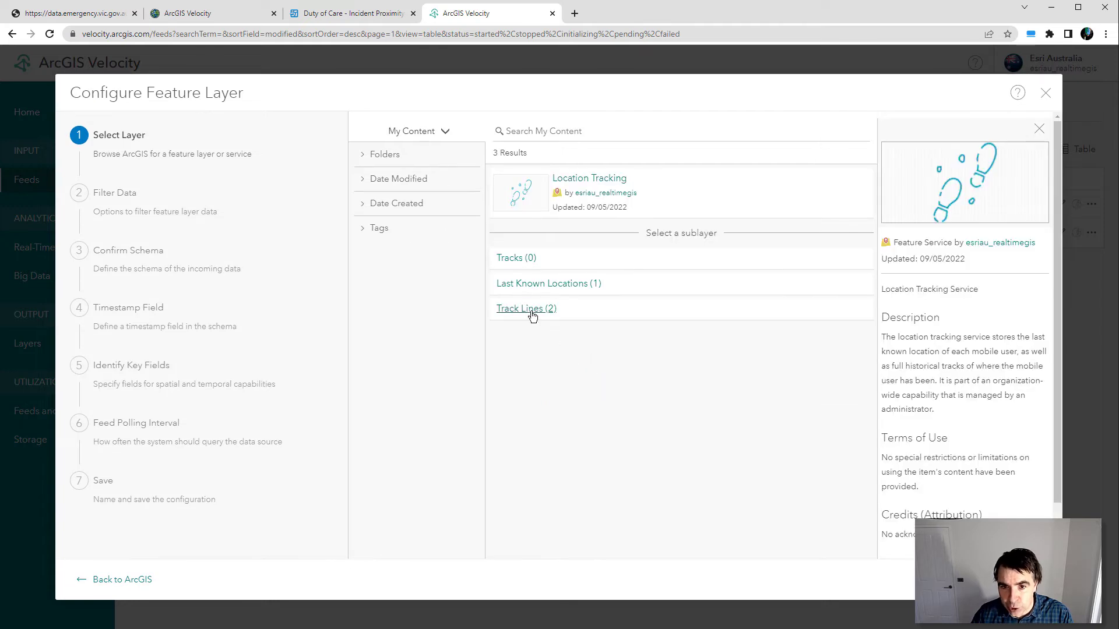
left_click(568, 285)
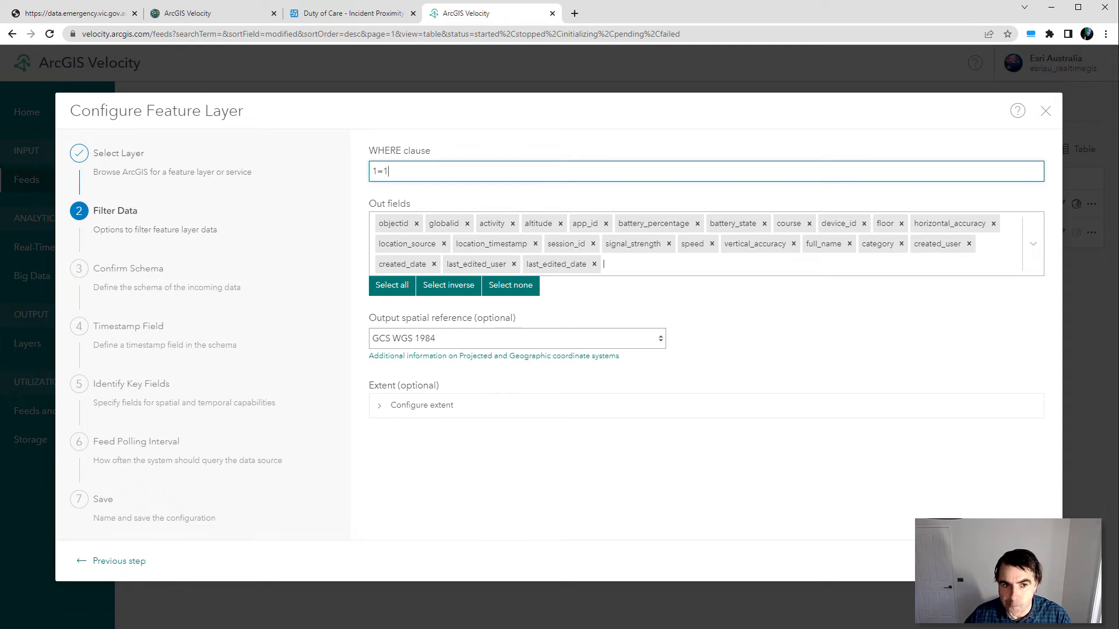
Step: Accept the 1=1 WHERE clause with all out fields in GCS WGS 1984, and confirm the schema with every field included
left_click(1026, 561)
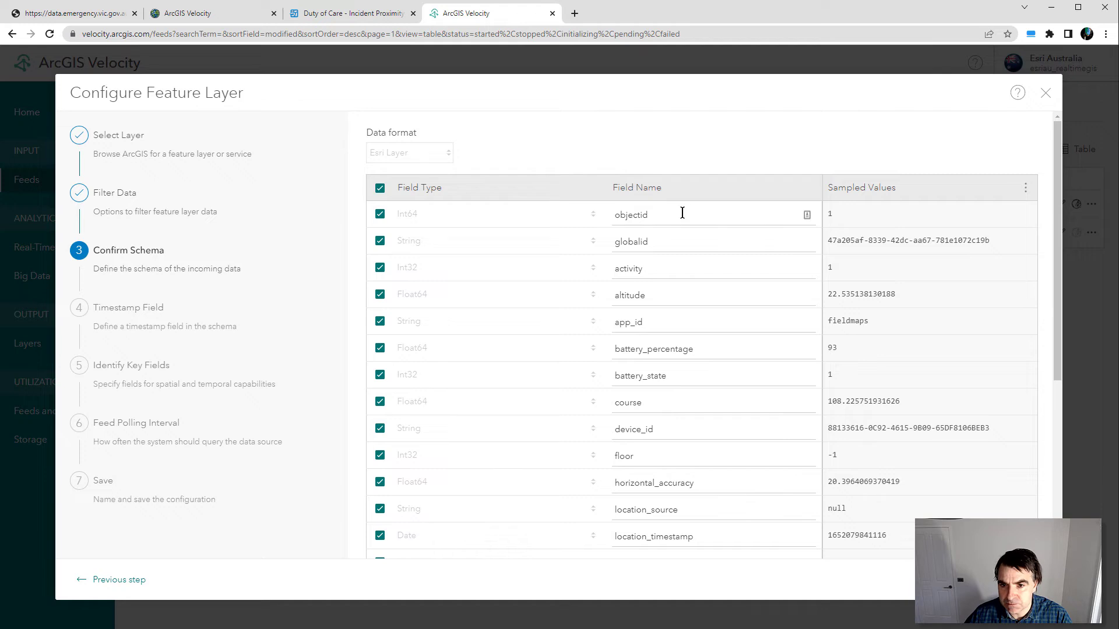
scroll(621, 397, "down", 5)
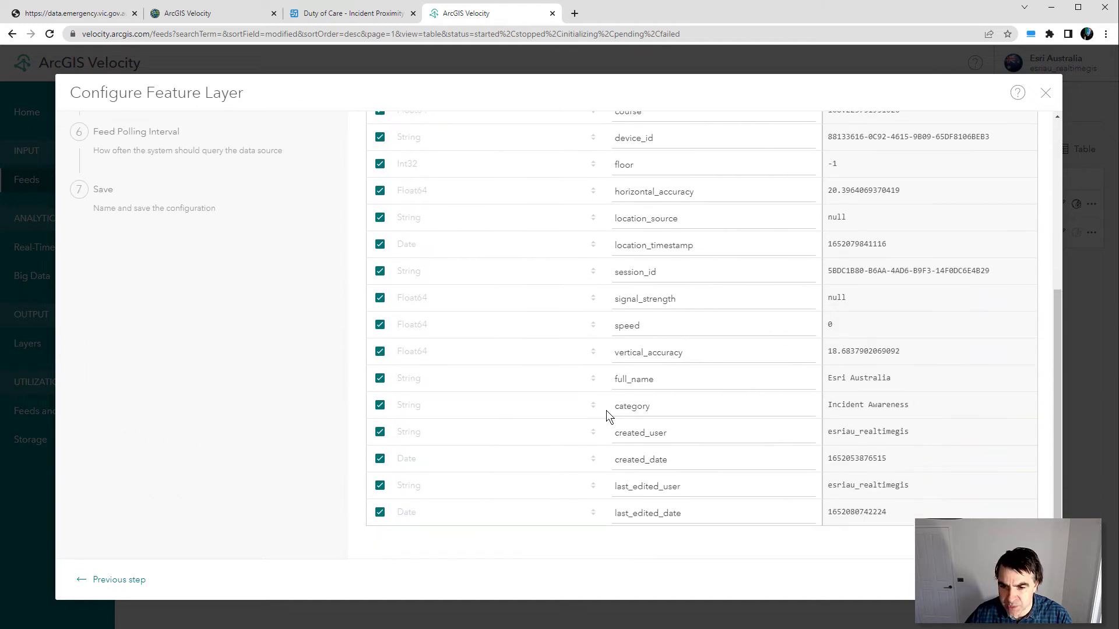
scroll(542, 387, "up", 3)
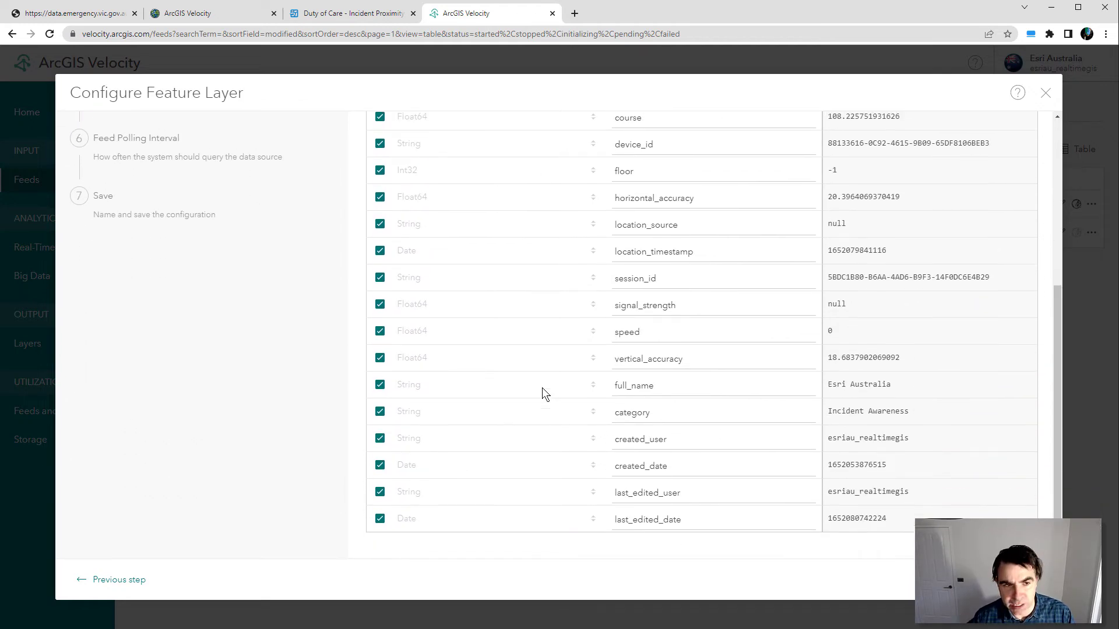
left_click(1026, 580)
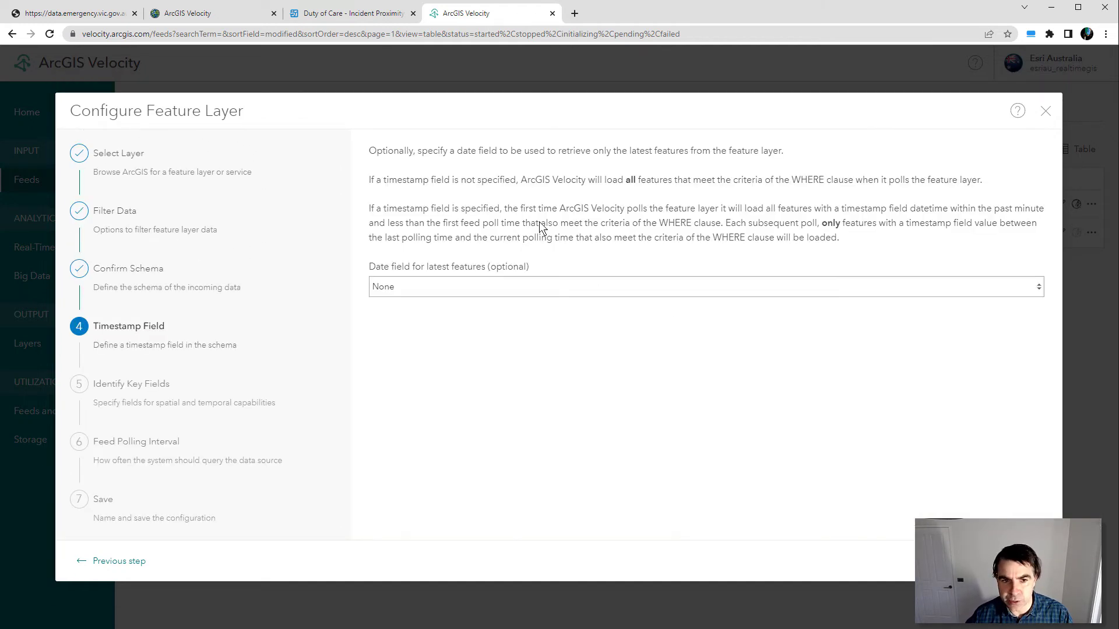
Step: Set the date field for latest features to location_timestamp, and accept the key fields with created_user as Track ID
left_click(449, 294)
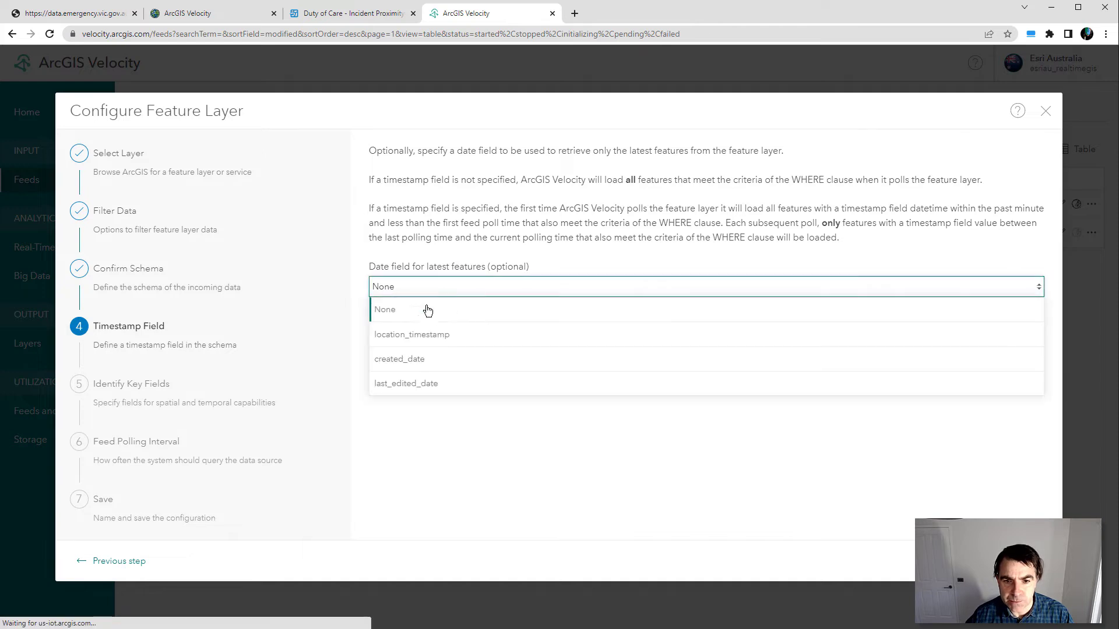
left_click(410, 337)
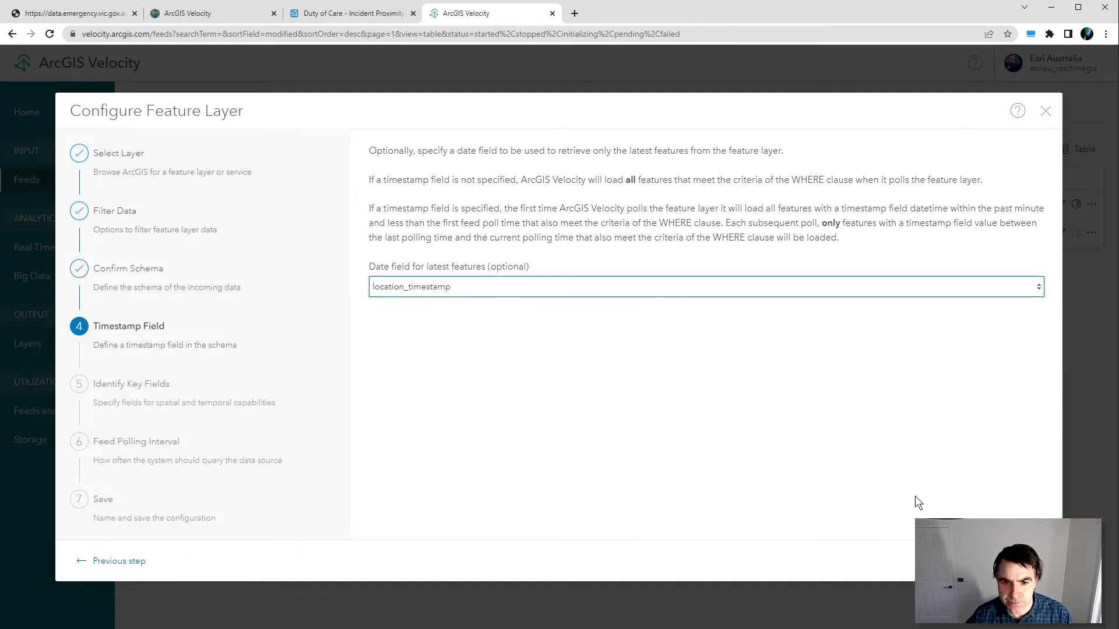
left_click(1023, 562)
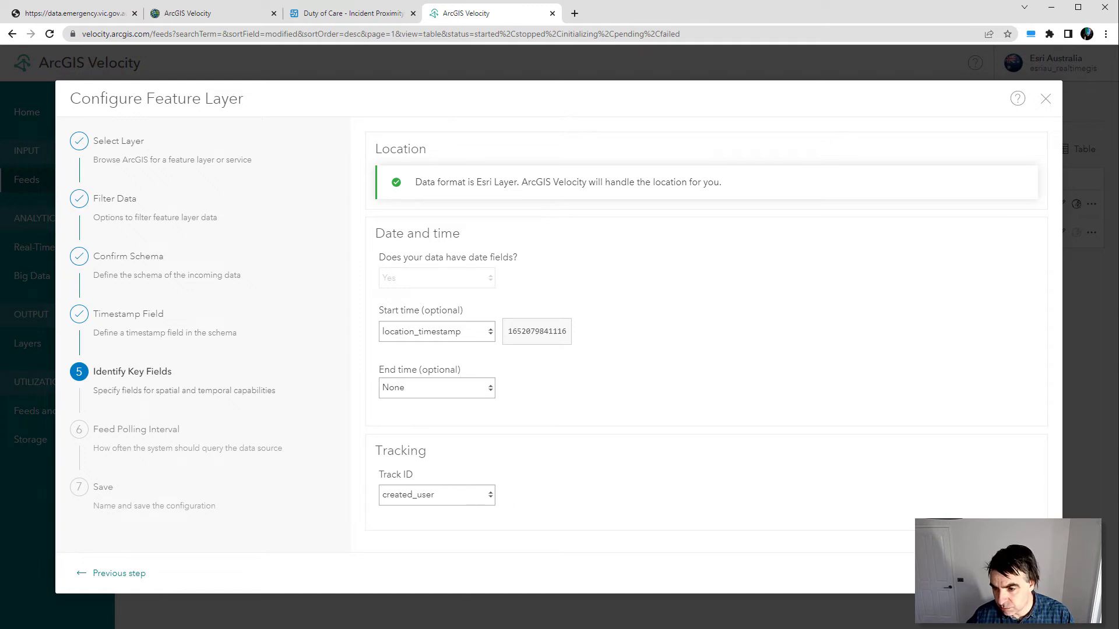
left_click(1023, 562)
Step: Set the feature layer feed to run periodically every 10 seconds on every day and accept the polling interval
left_click(416, 169)
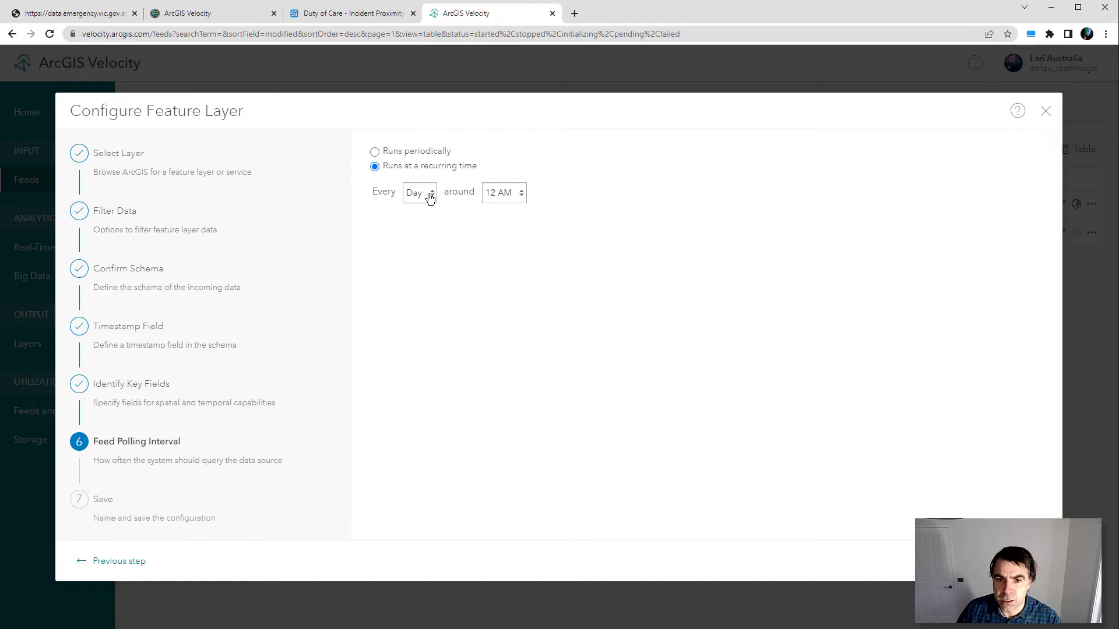
left_click(431, 199)
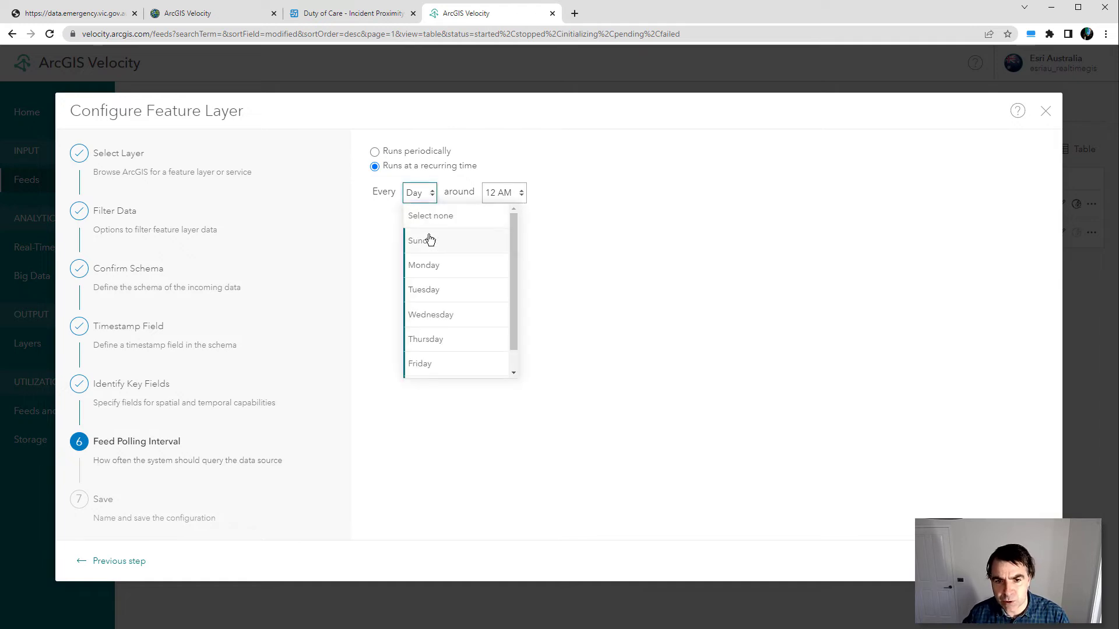
left_click(420, 152)
double_click(421, 193)
type("10")
left_click(461, 194)
left_click(465, 215)
double_click(420, 194)
type("15")
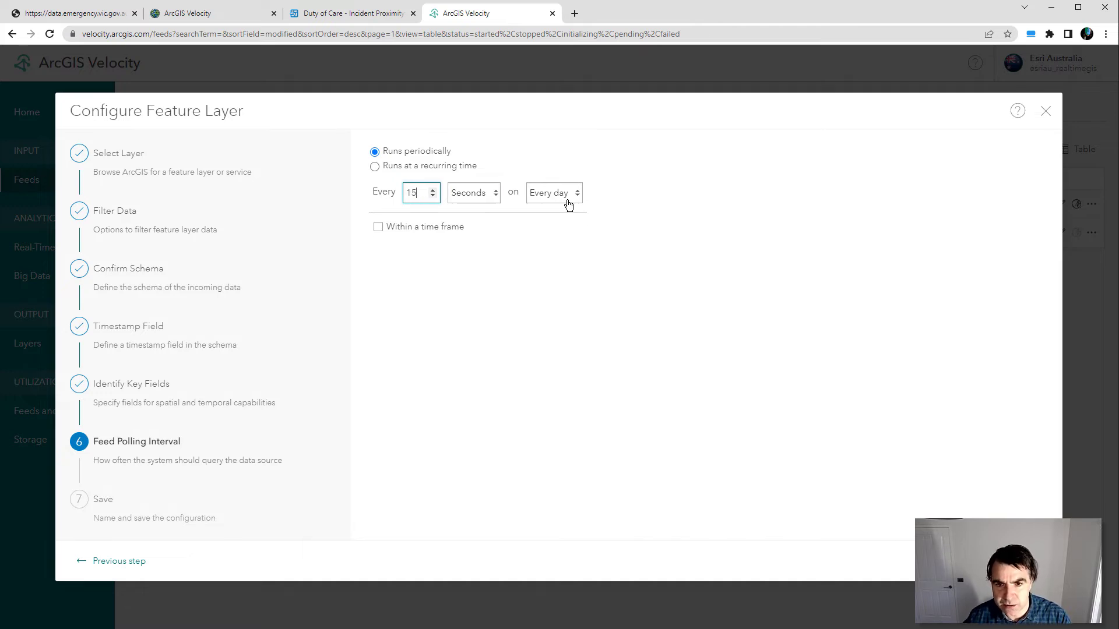
key("BackSpace")
type("0")
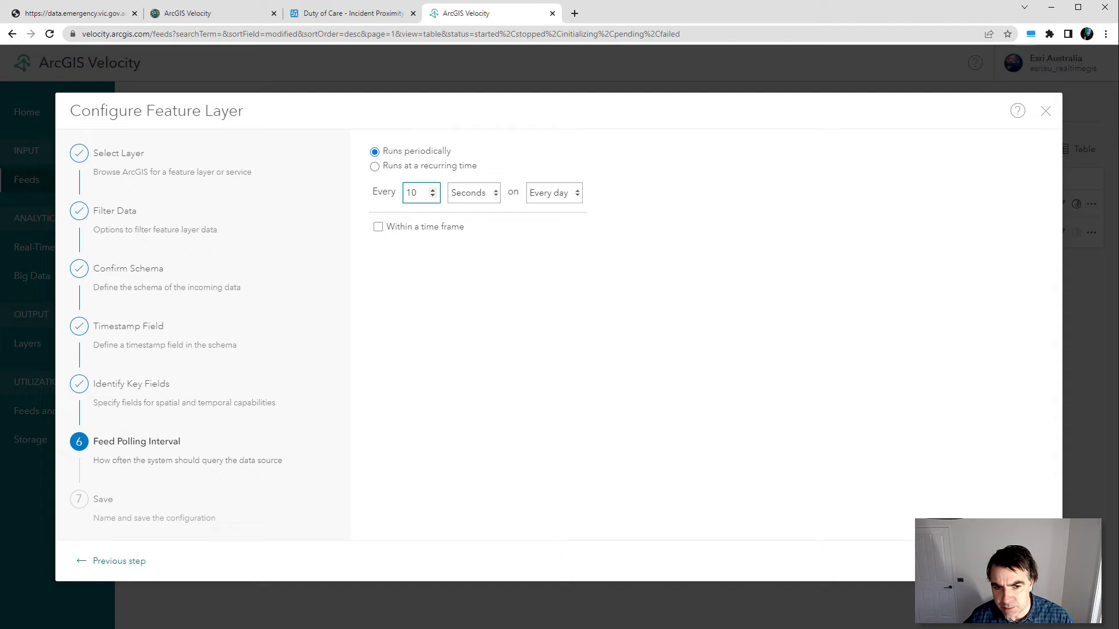
key("Return")
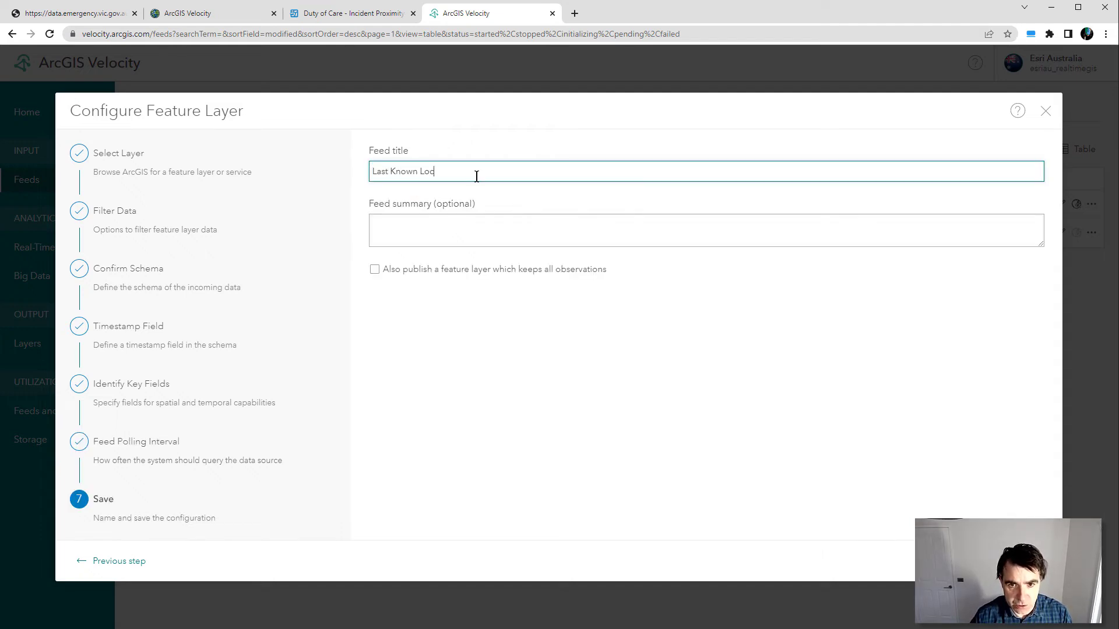
Step: Title the feed Last Known Locations with the summary "10s poll", without publishing a feature layer, and save and start it
type("Last Known Locations")
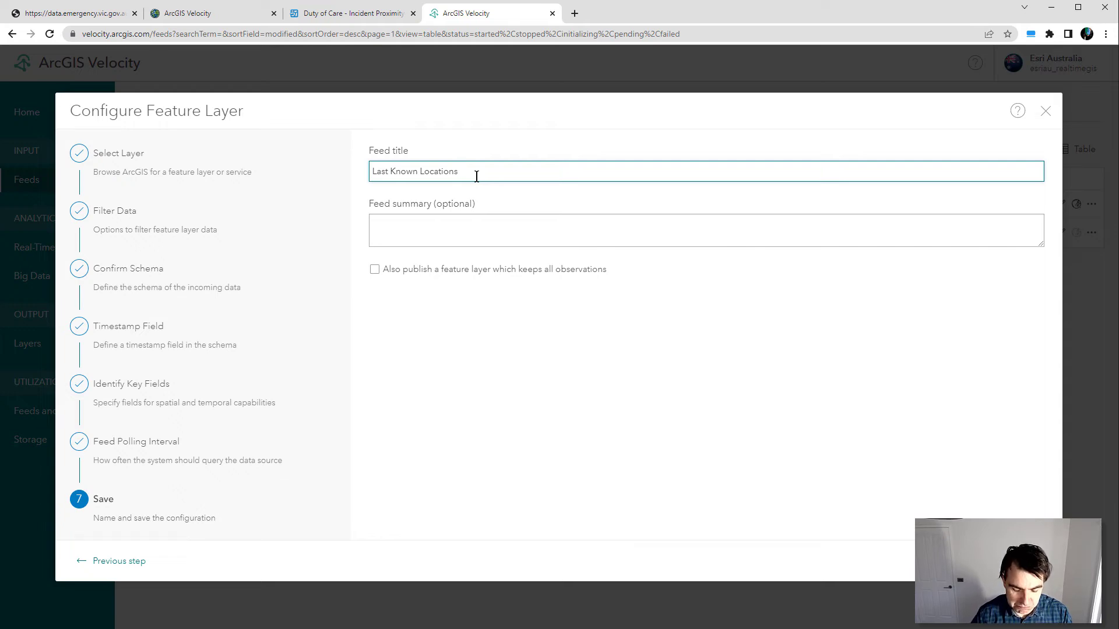
key("Tab")
type("10s poll")
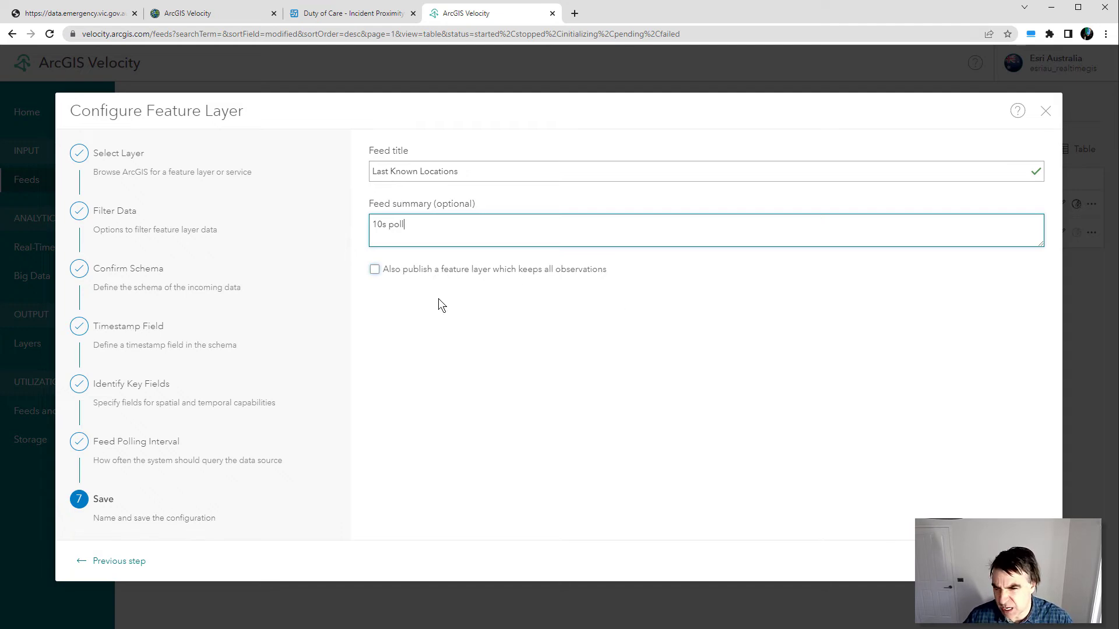
left_click(458, 376)
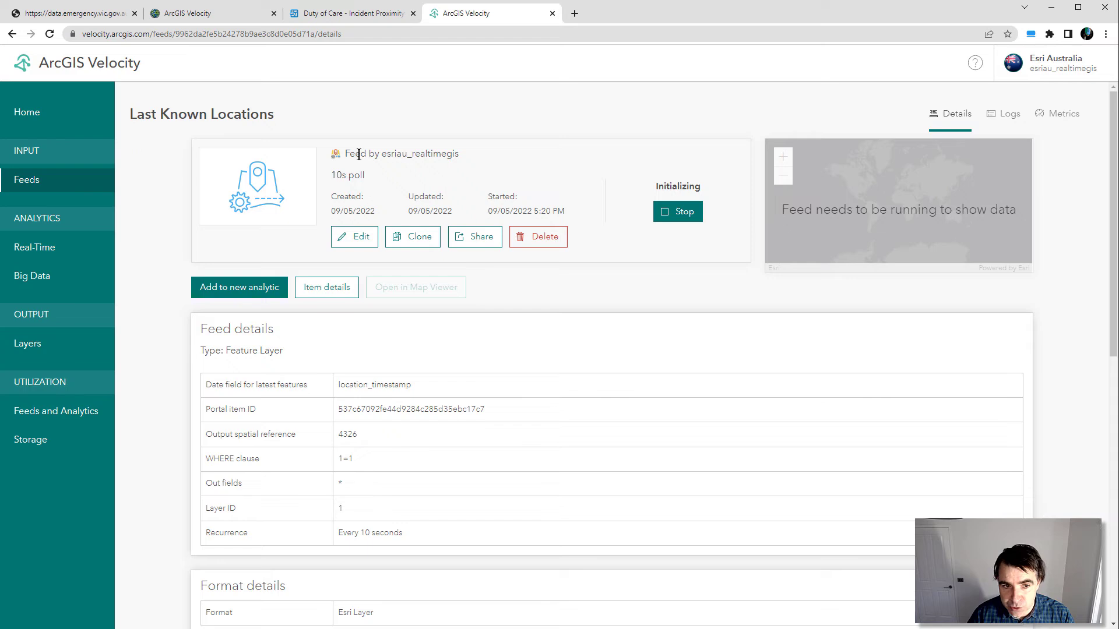
Step: Open the EMV Incidents feed's details and check its current event rate
left_click(35, 181)
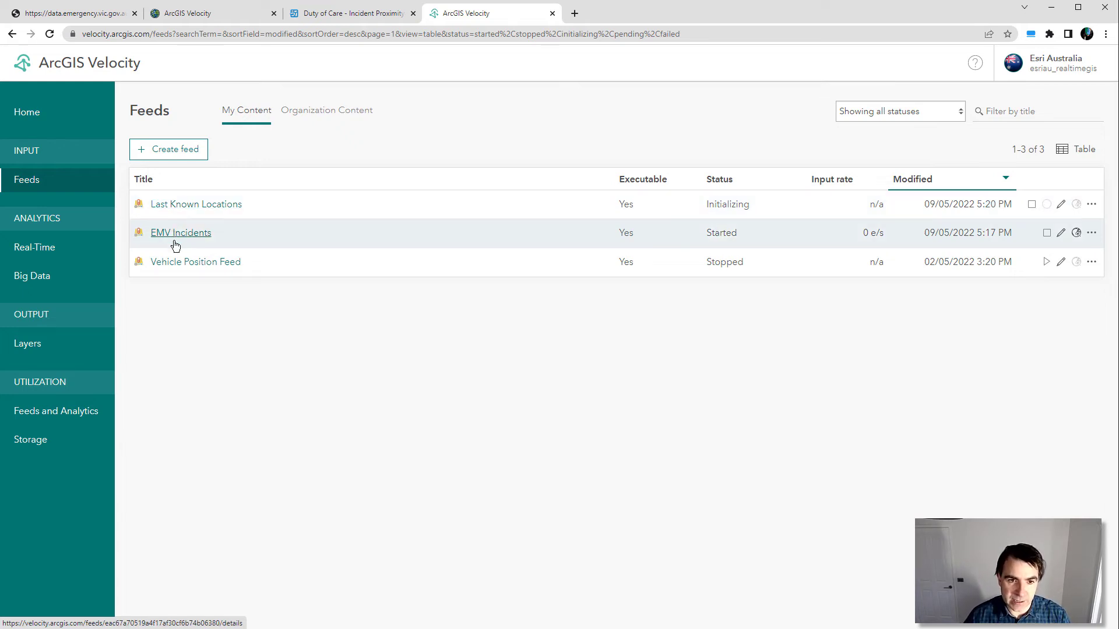
left_click(175, 234)
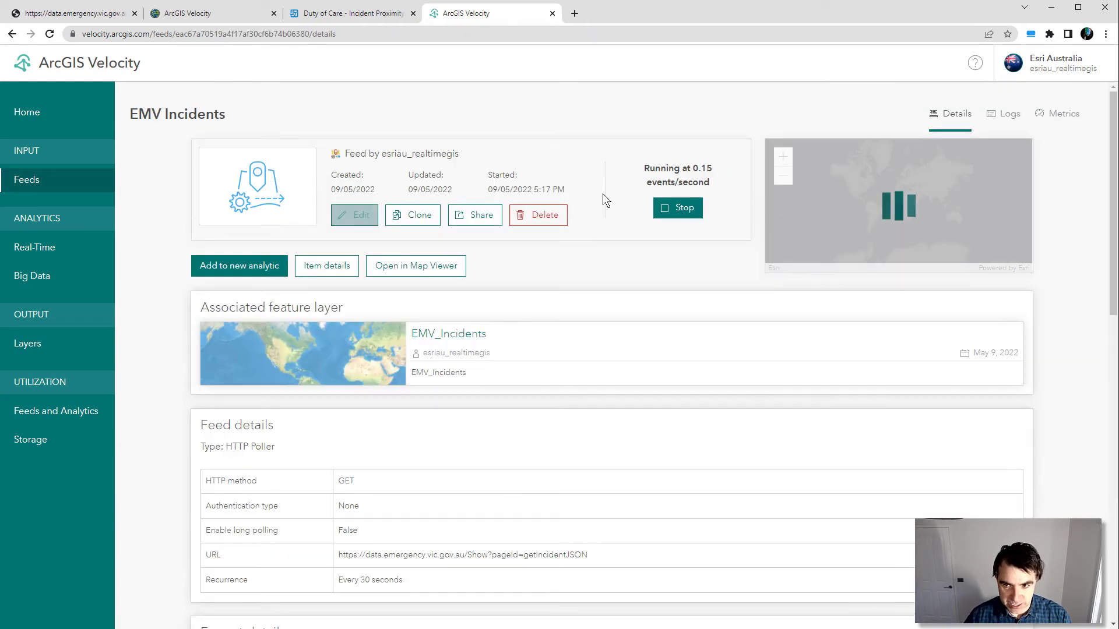
double_click(704, 169)
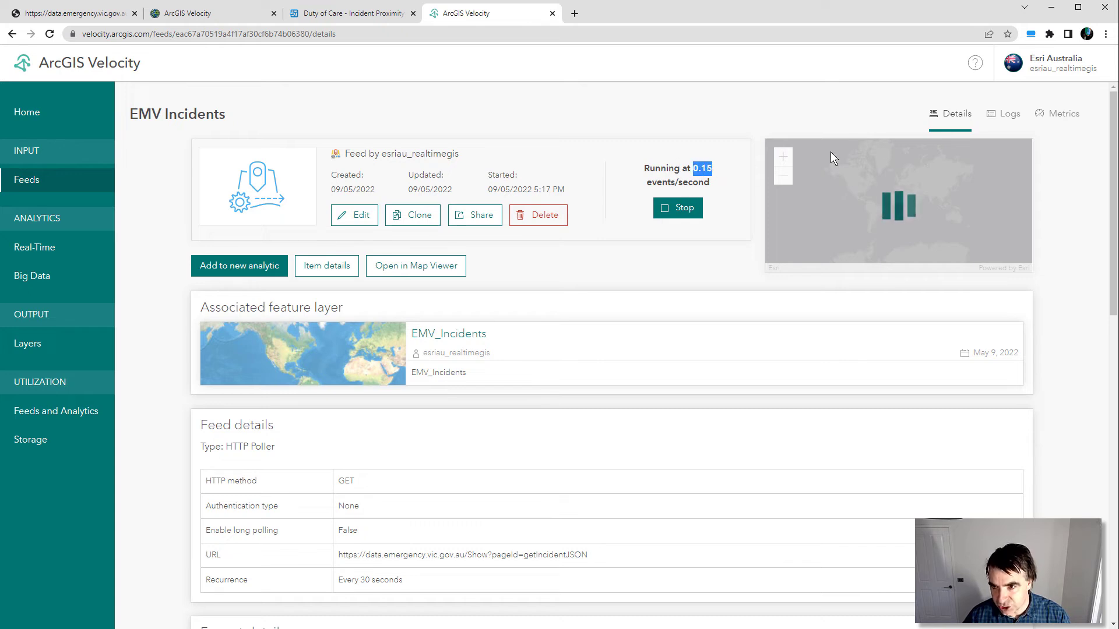
Step: Open the EMV Incidents feed's metrics and chart its event rate for the last hour
left_click(1060, 114)
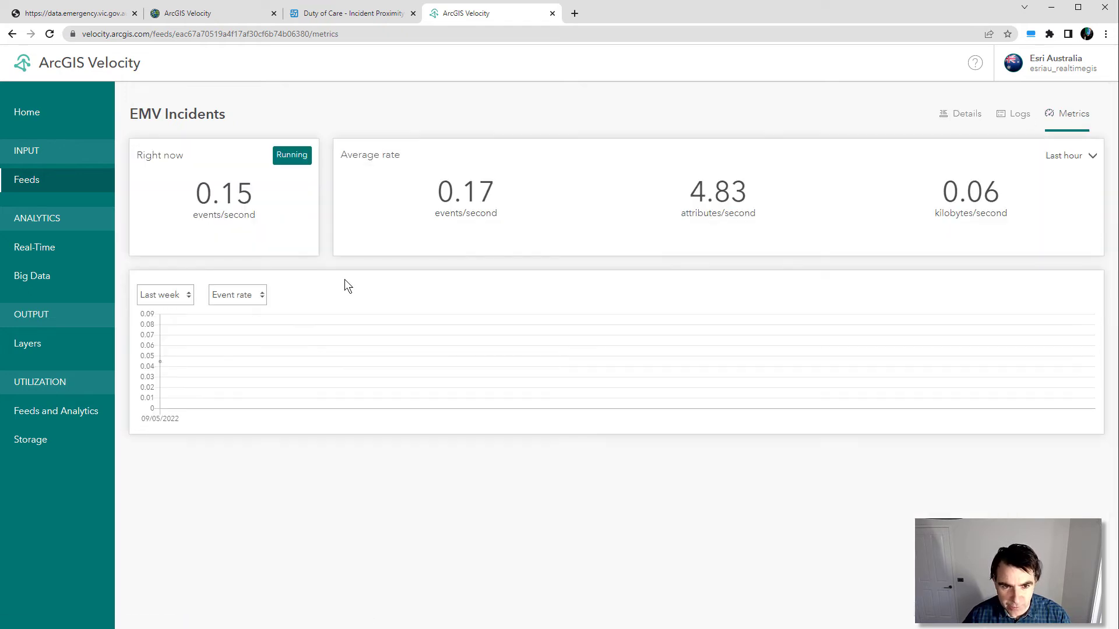
left_click(160, 295)
left_click(167, 319)
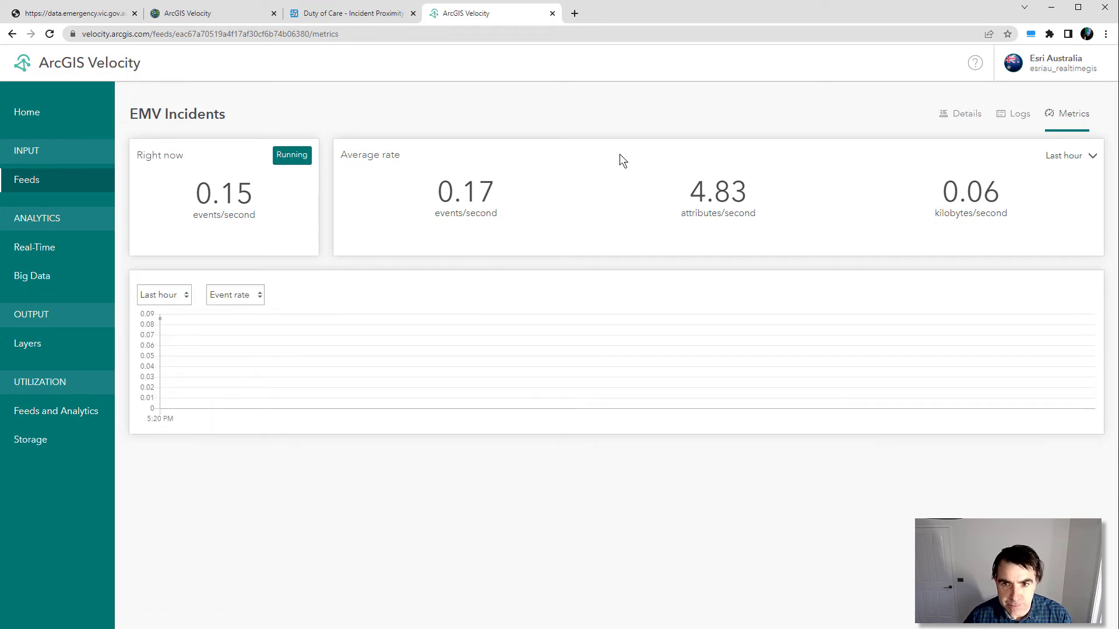
Step: Open the EMV_Incidents feature layer's item page from the feed details and examine its data table and its points on the map
left_click(963, 114)
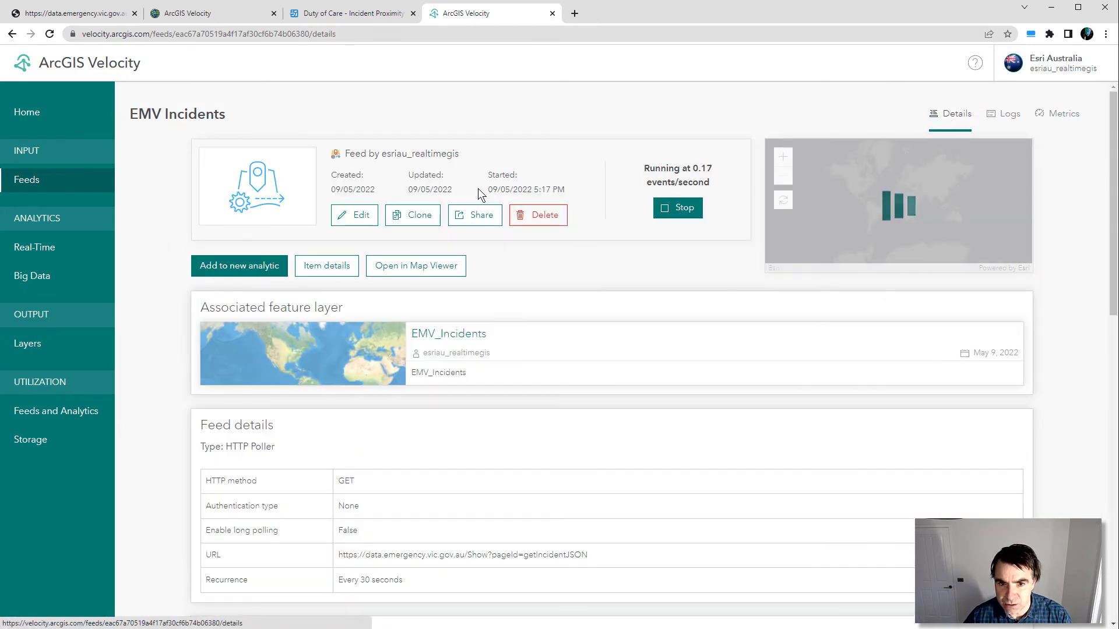
left_click(431, 339)
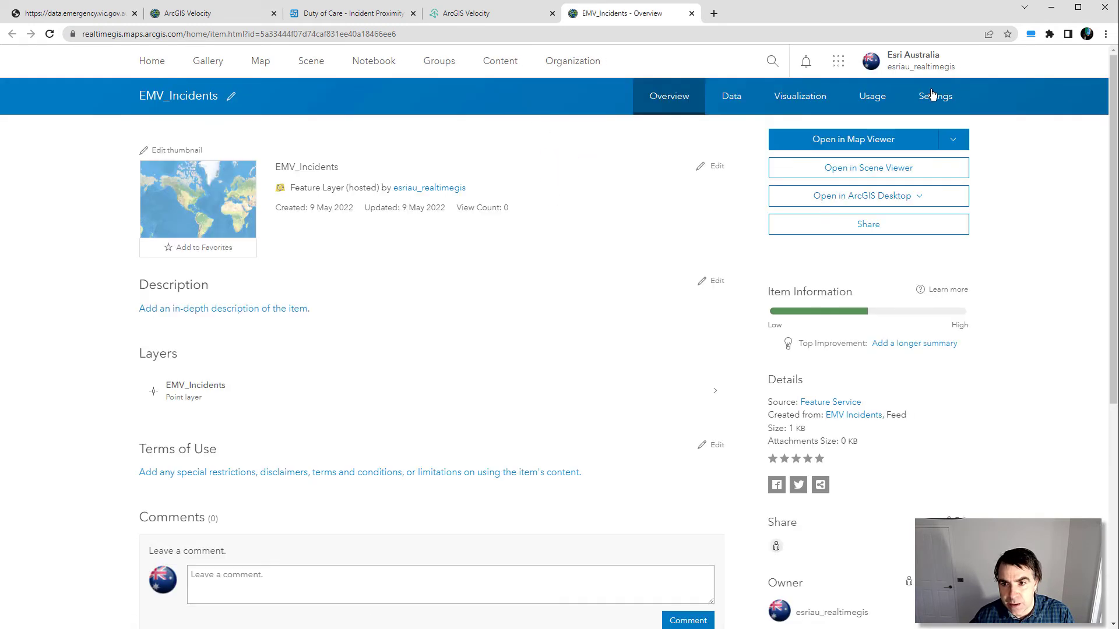
left_click(747, 107)
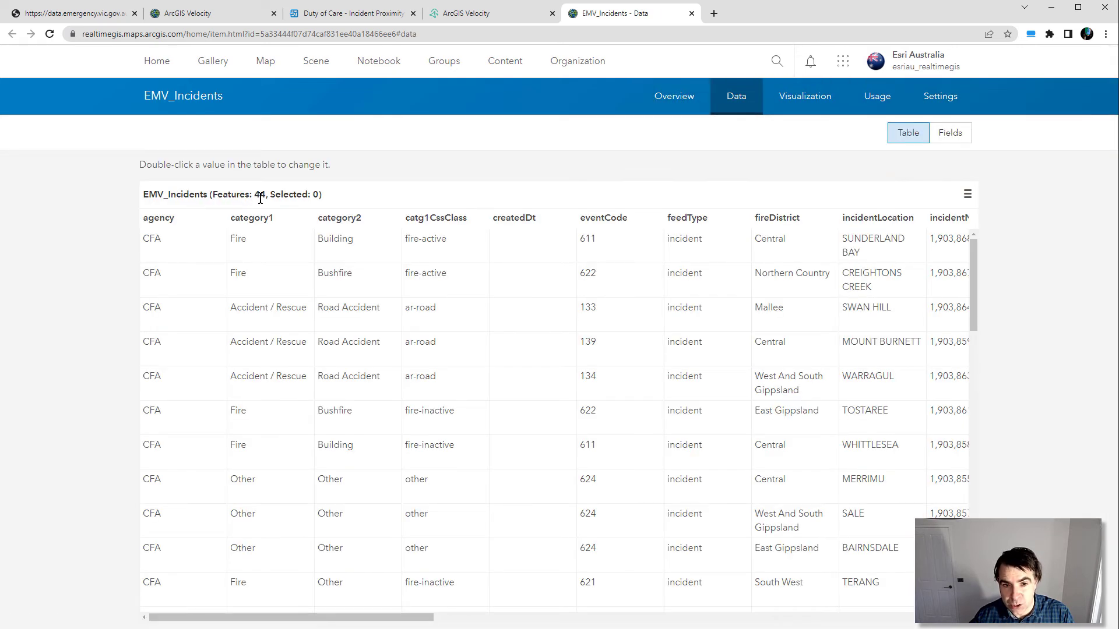
left_click(791, 99)
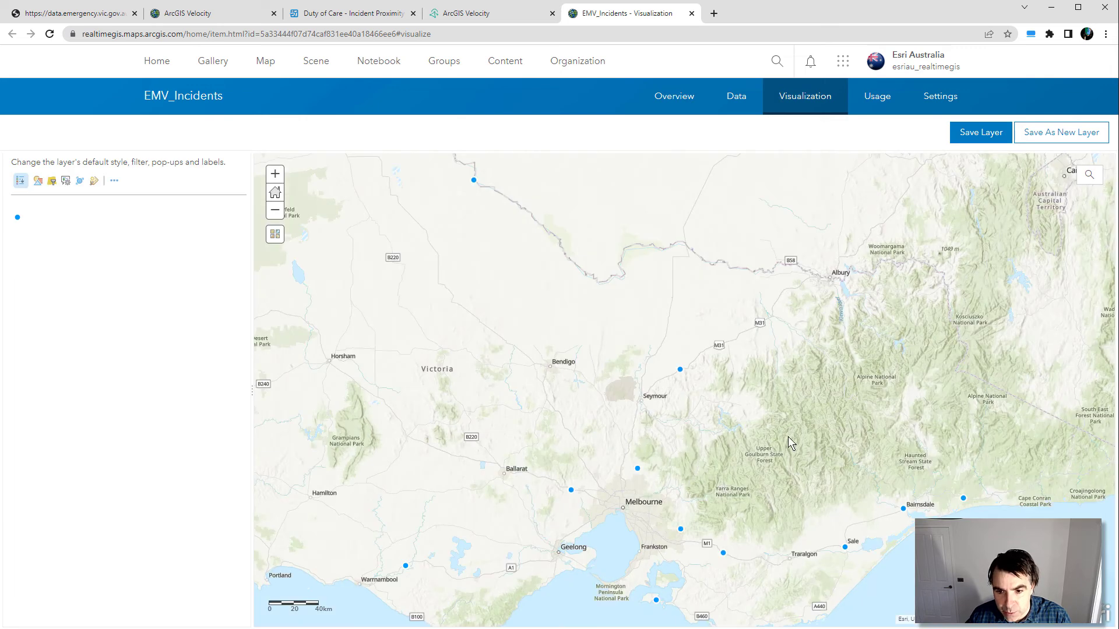
left_click_drag(631, 341, 677, 415)
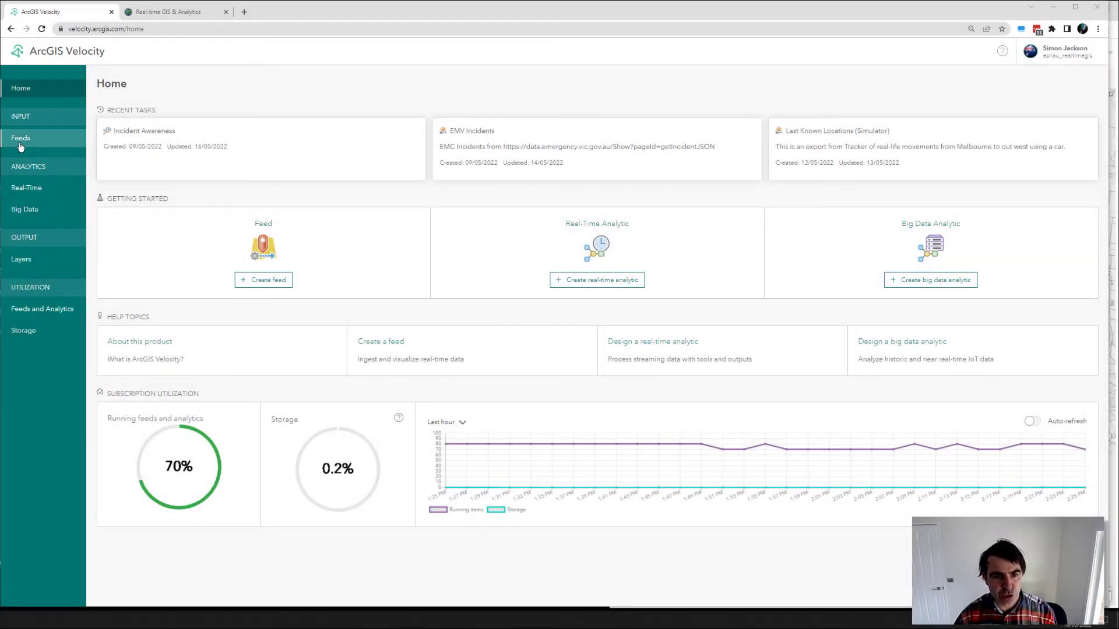
Step: Look over the feeds list, and open the Incident Awareness real-time analytic's model for editing
left_click(20, 145)
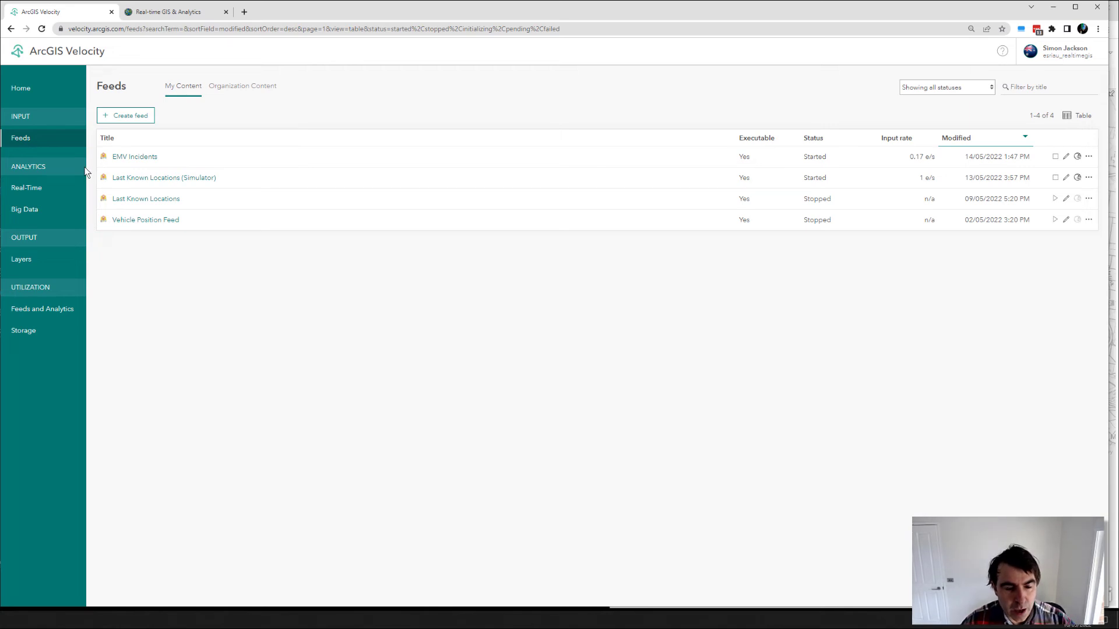
left_click(39, 190)
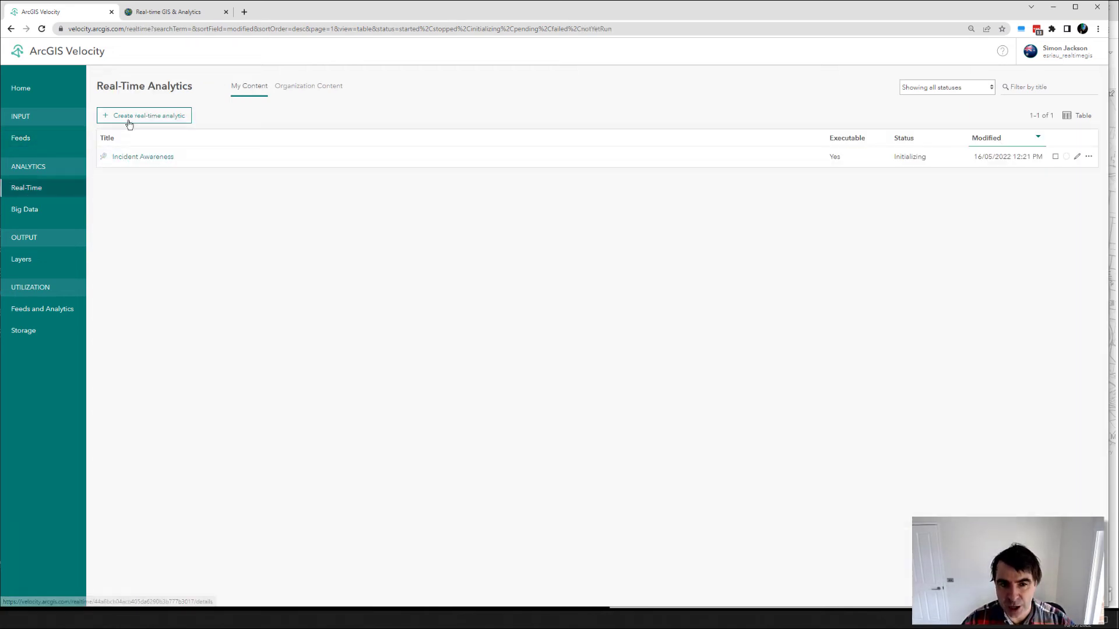
left_click(144, 157)
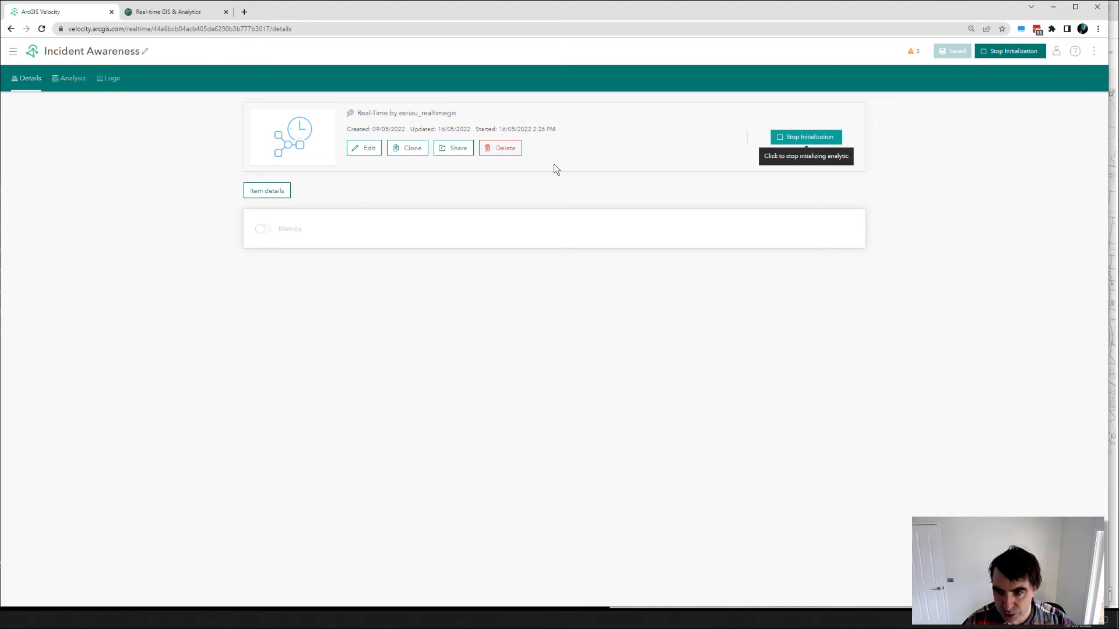
left_click(367, 148)
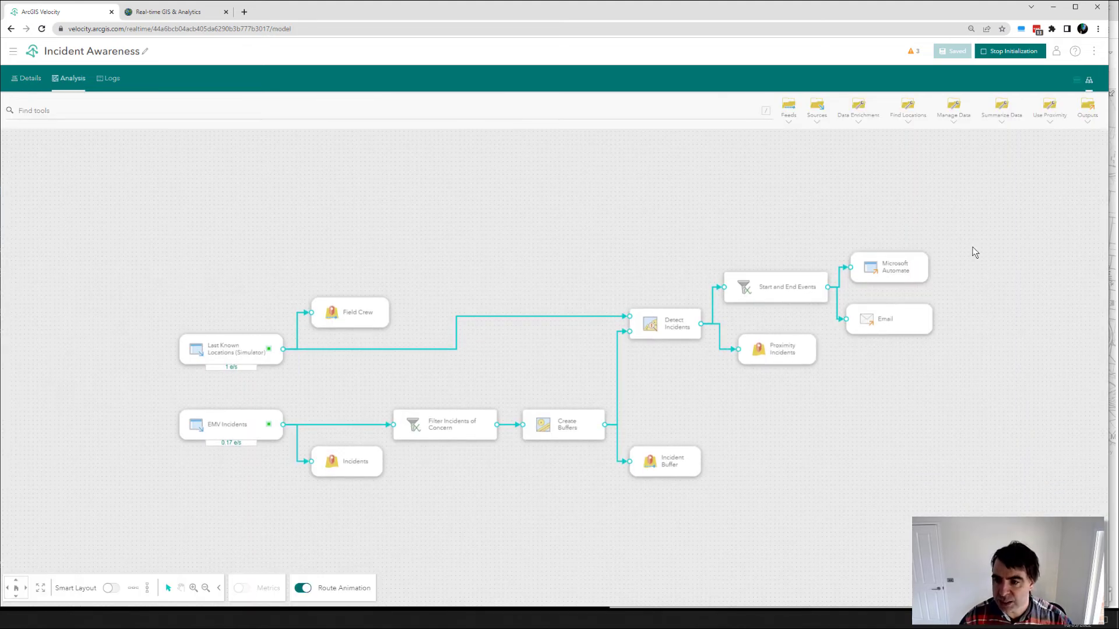
Step: Place the analytic beside the Incident Awareness (Simulator) web map, fit the whole model in view and expand the EMV Incidents legend
left_click_drag(1109, 231, 615, 267)
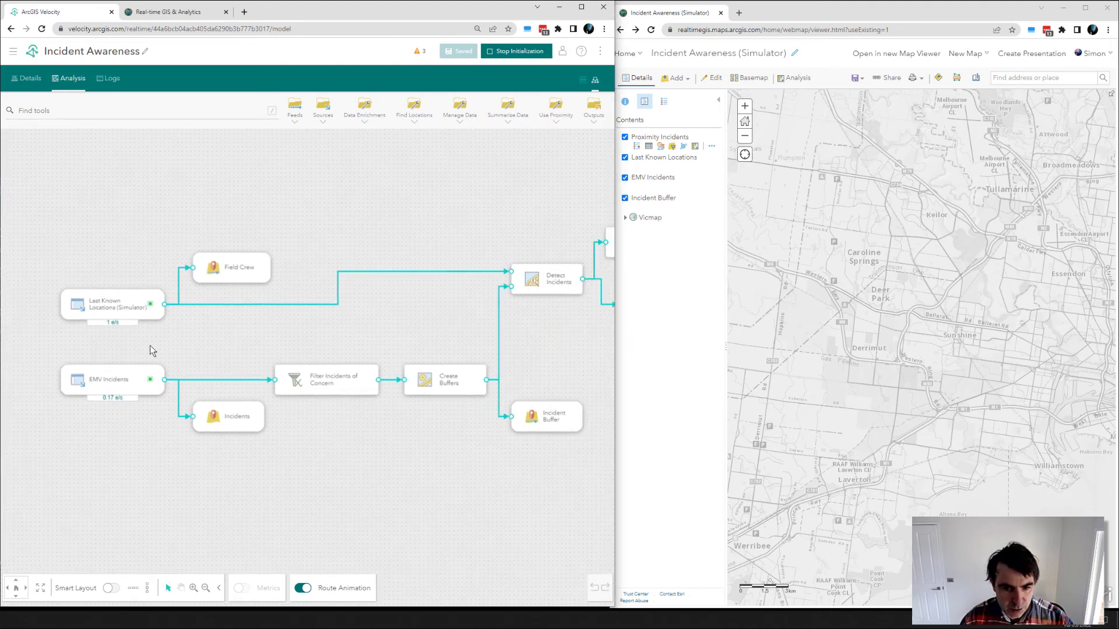
left_click(40, 588)
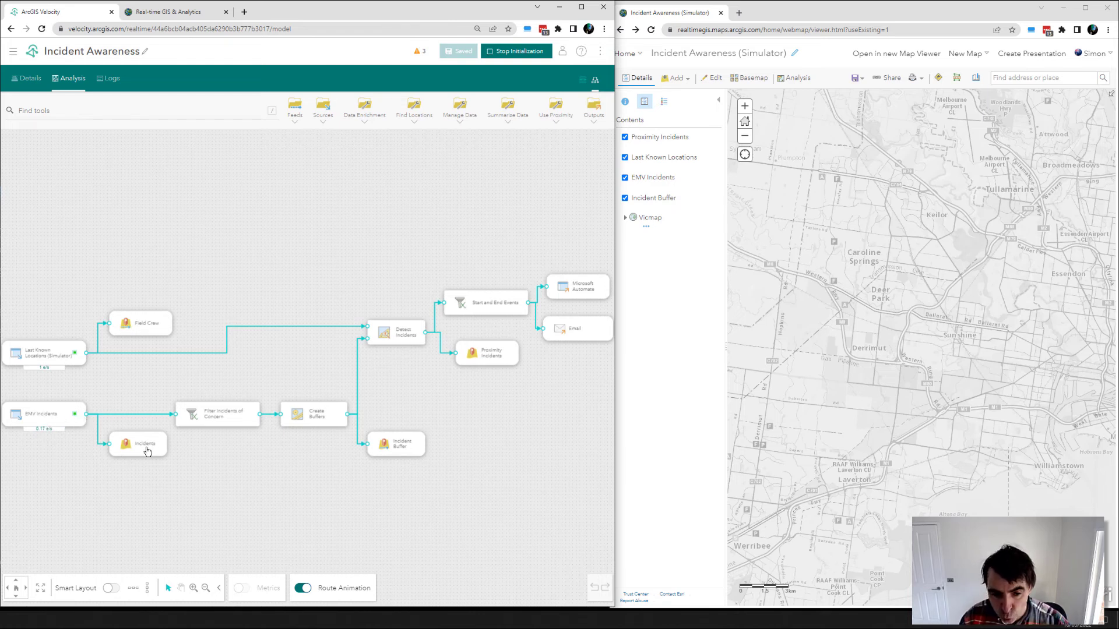
left_click(653, 177)
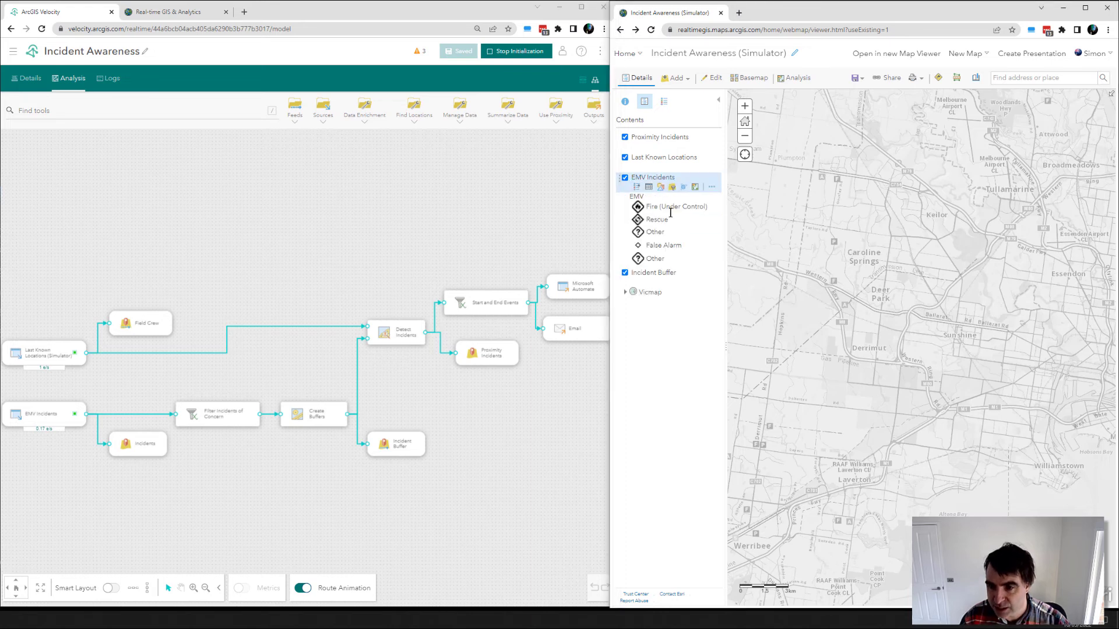
Step: Examine the expression of the Filter Incidents of Concern tool and close its properties
left_click(204, 425)
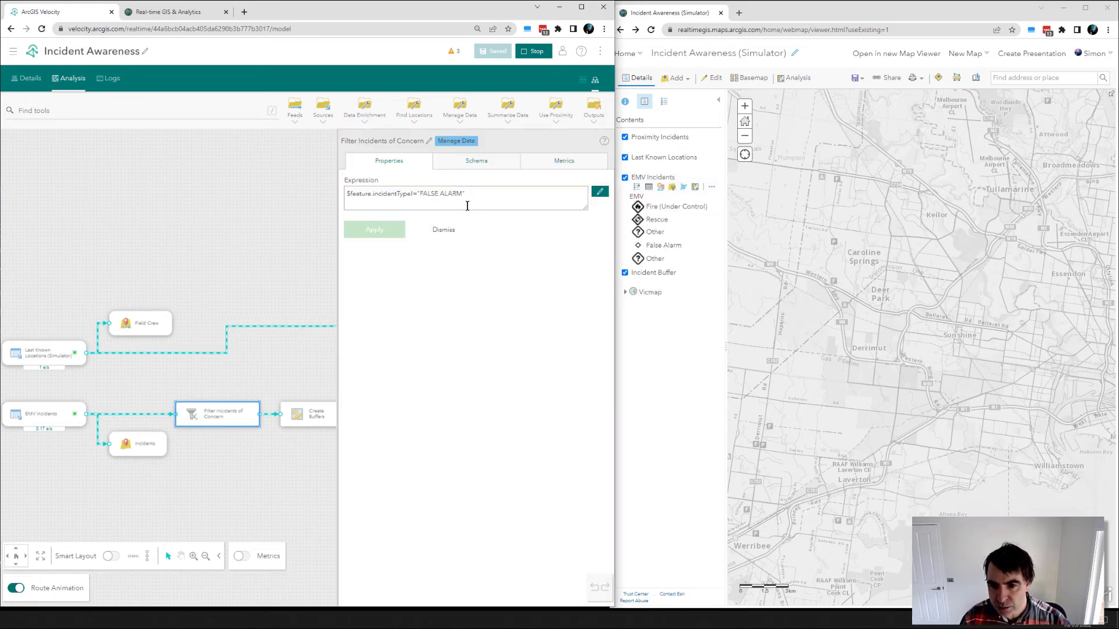
left_click_drag(467, 194, 332, 199)
left_click(330, 202)
triple_click(478, 194)
left_click_drag(457, 194, 483, 200)
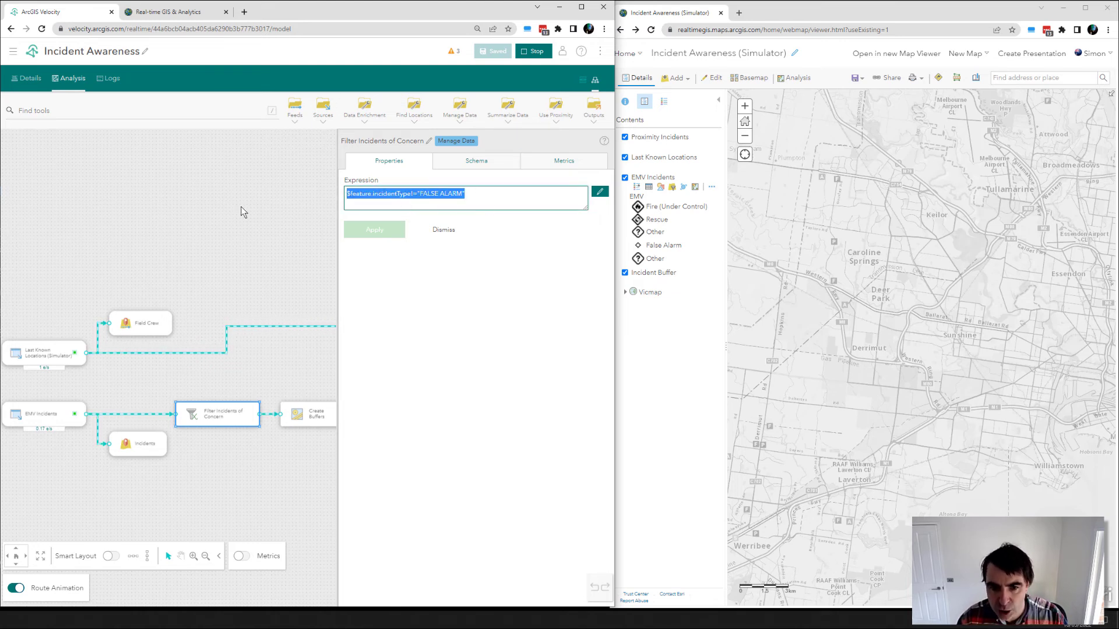
left_click(239, 279)
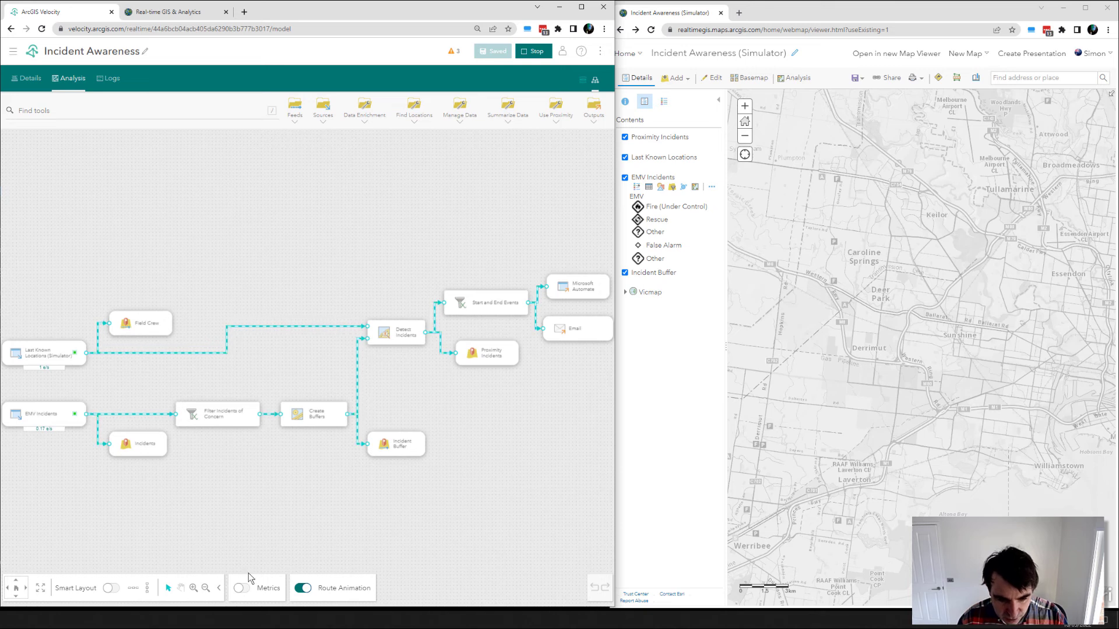
Step: Turn on the model's metrics and review the Create Buffers tool's distance and method settings
left_click(240, 588)
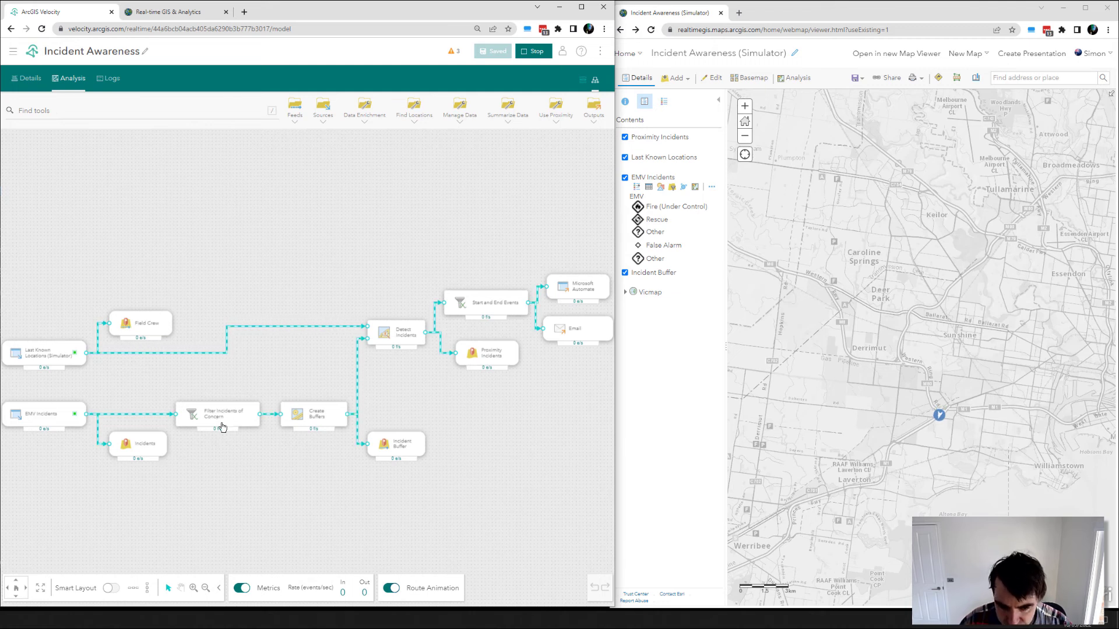
double_click(309, 417)
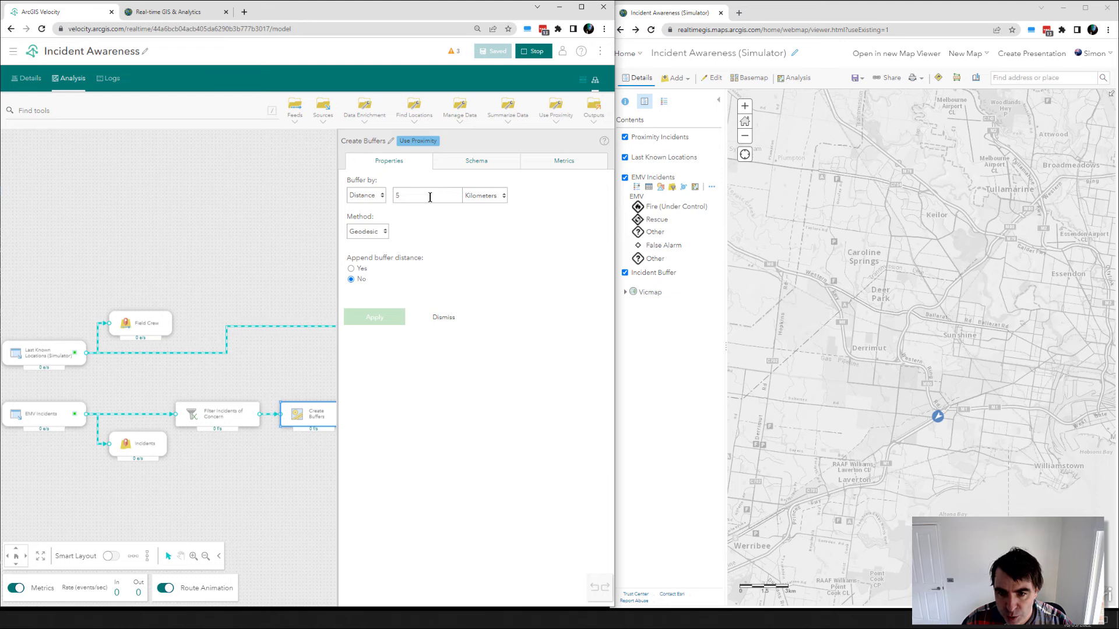
left_click(286, 219)
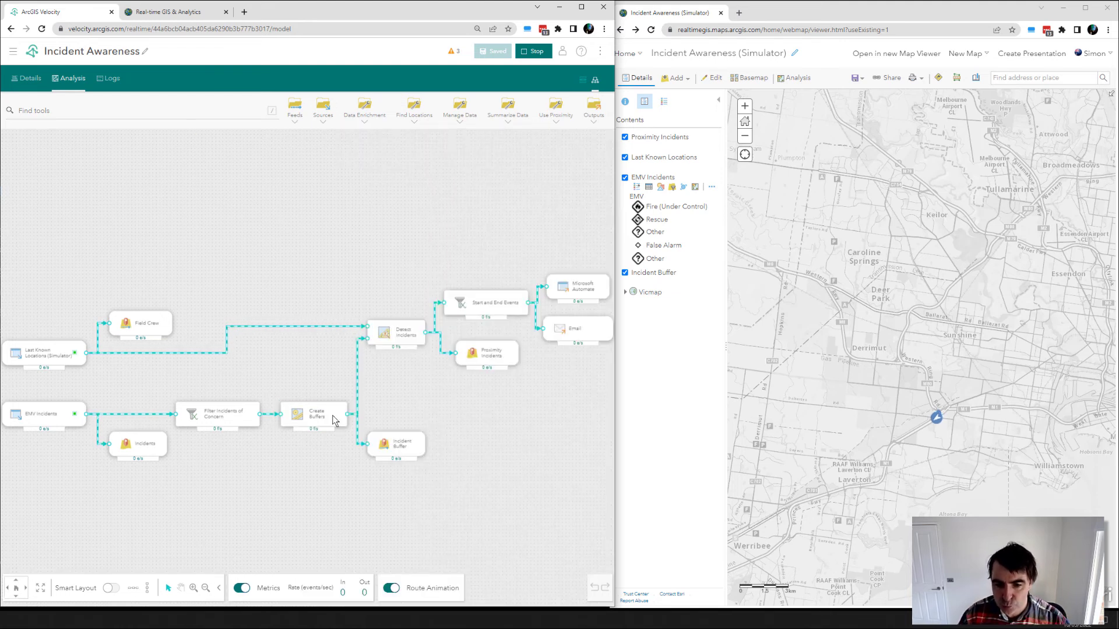
Step: Review the Incident Buffer output's properties, and expand the web map legends of the Incident Buffer and Last Known Locations layers
left_click(414, 452)
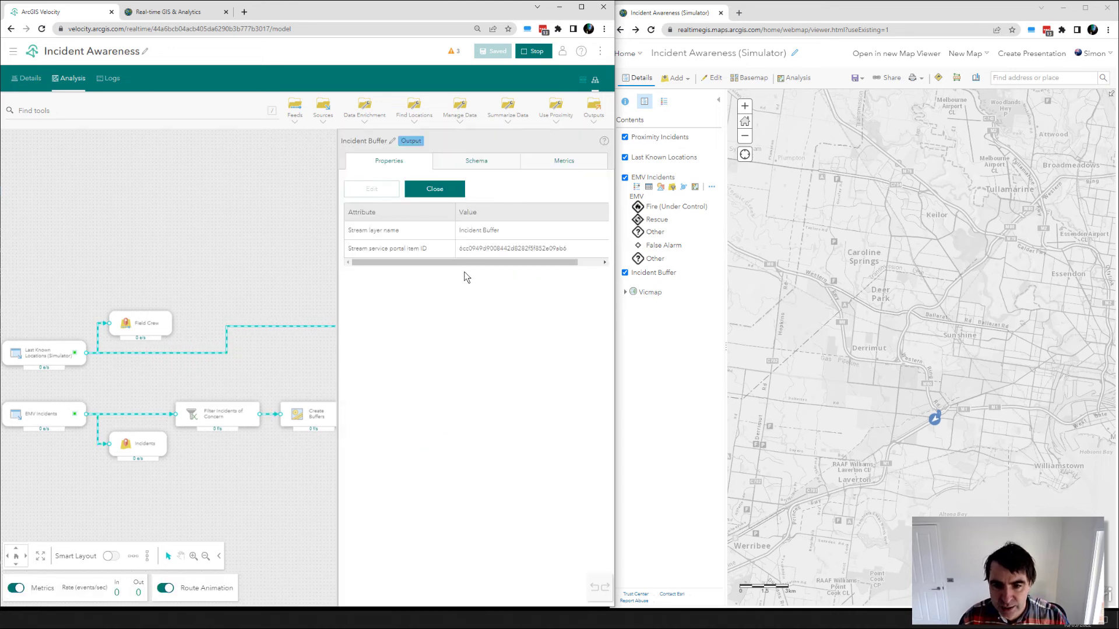
left_click(660, 271)
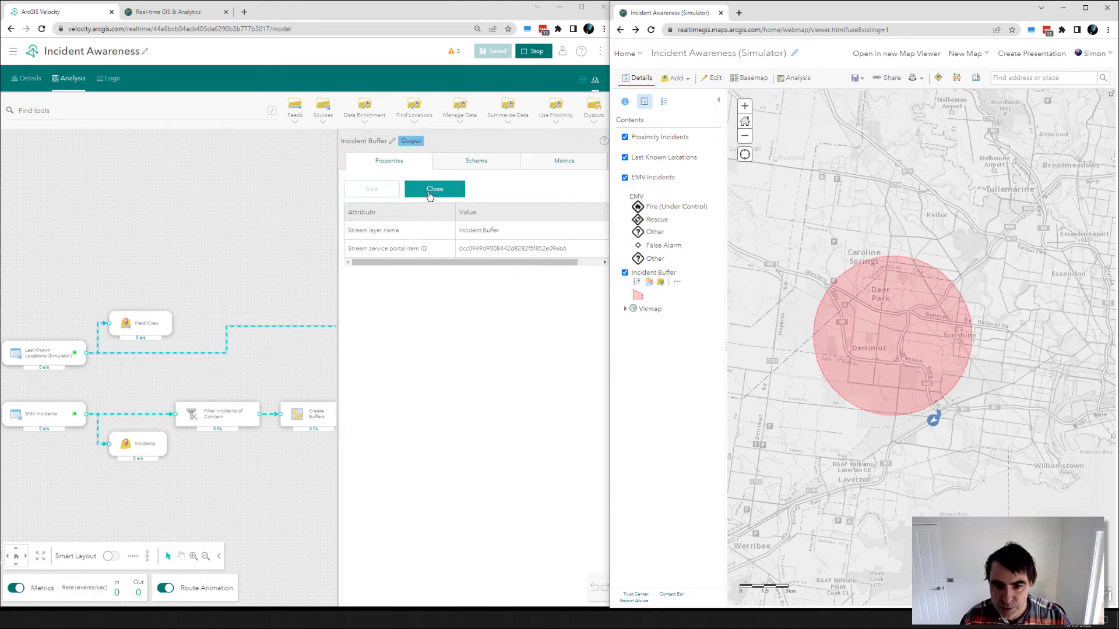
left_click(435, 189)
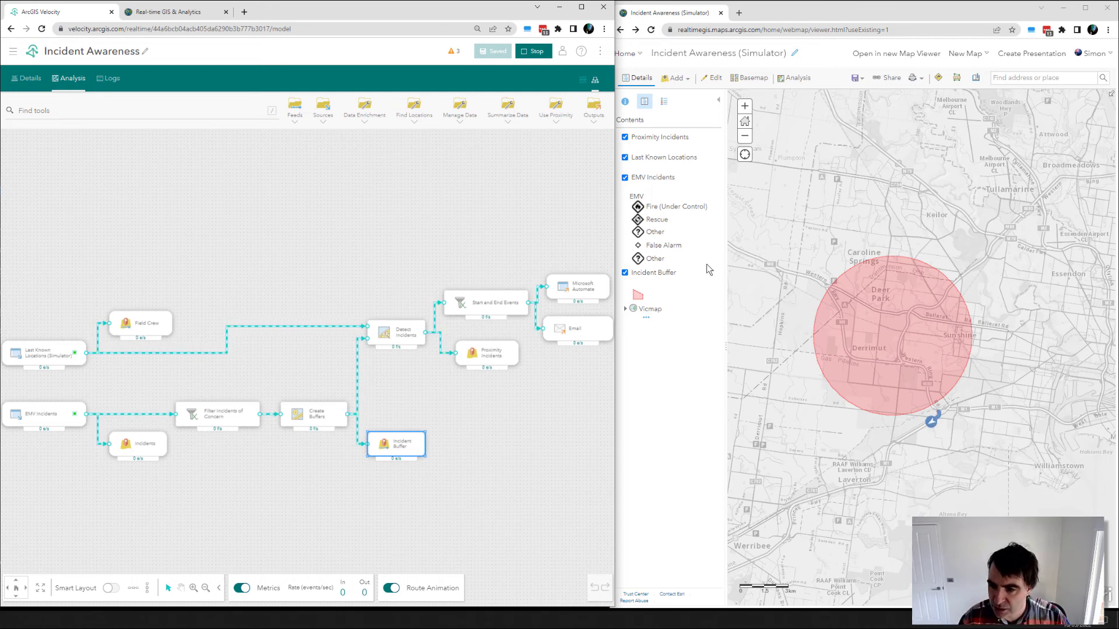
left_click(663, 158)
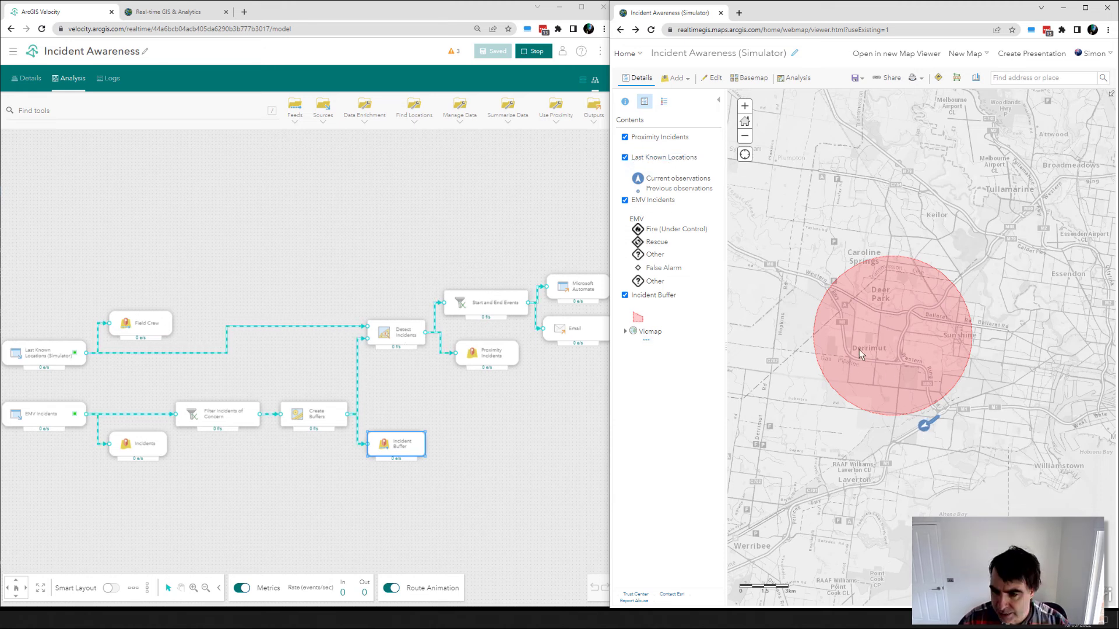
Step: Examine the incidents, their buffers and the field crew's current location on the web map around Melbourne and wider Victoria
left_click_drag(755, 370, 756, 384)
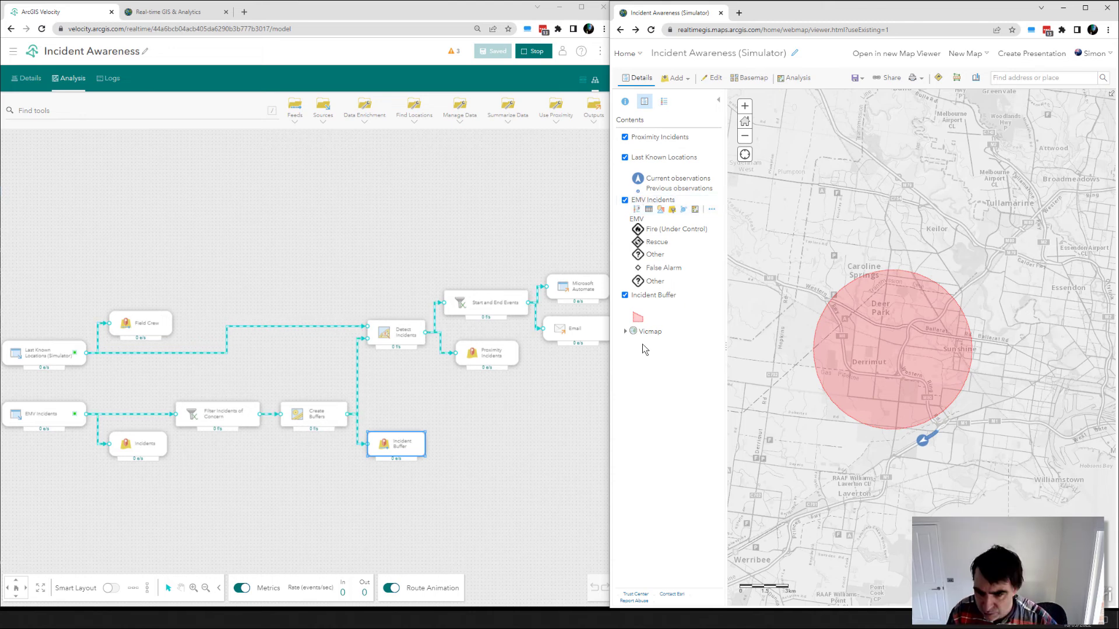
scroll(915, 444, "down", 1)
left_click_drag(918, 346, 890, 353)
scroll(829, 380, "up", 1)
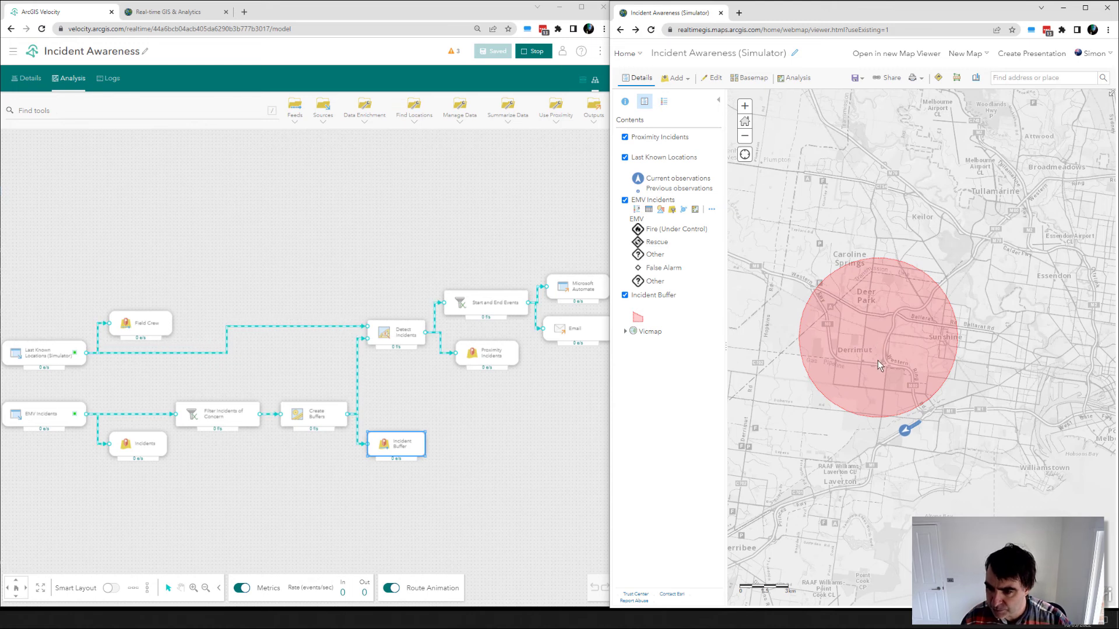
scroll(878, 366, "down", 1)
left_click_drag(976, 363, 911, 373)
scroll(958, 379, "down", 1)
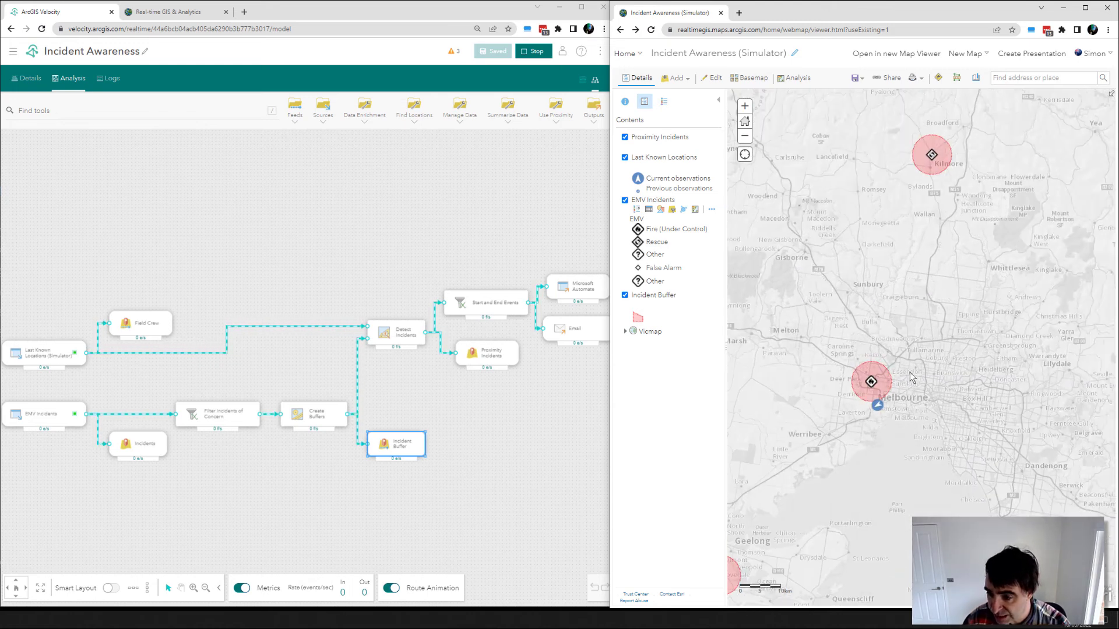
scroll(939, 305, "down", 1)
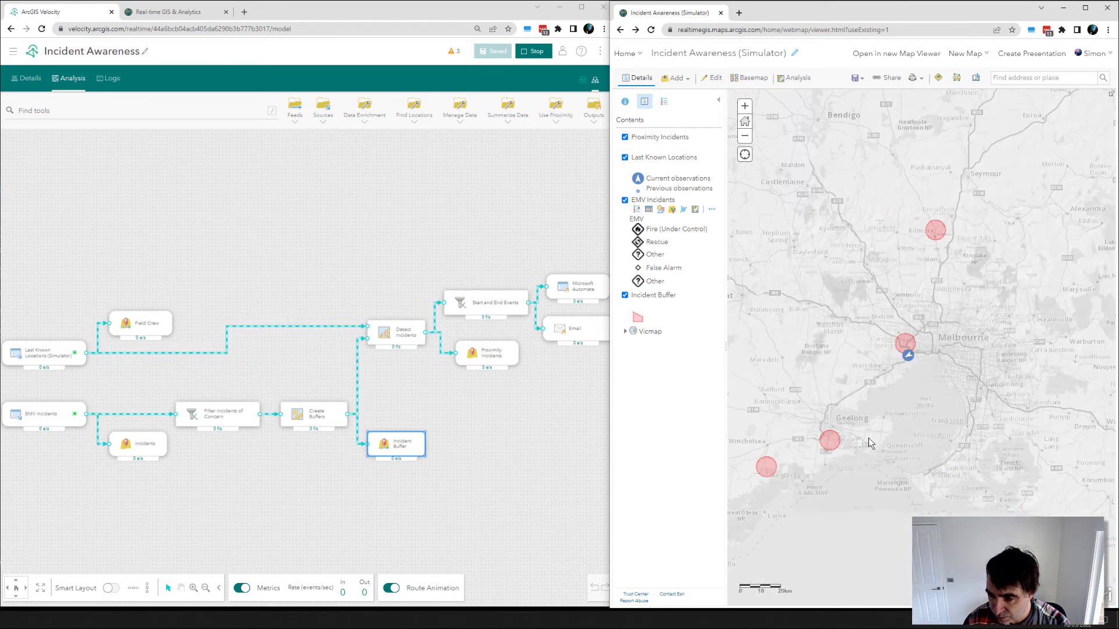
left_click_drag(896, 464, 804, 484)
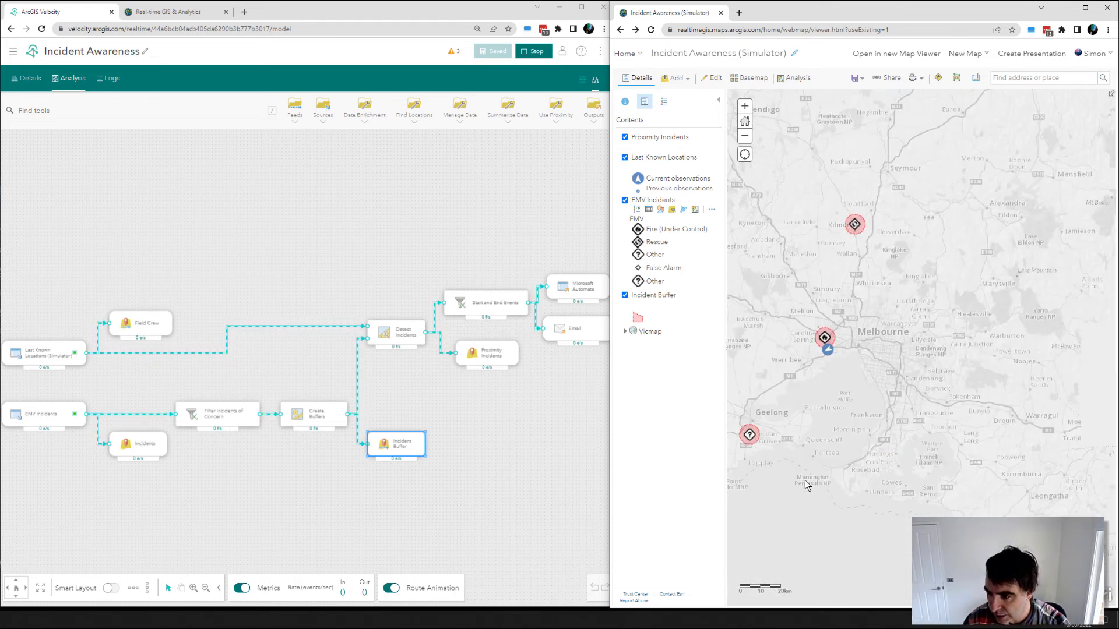
scroll(930, 457, "down", 1)
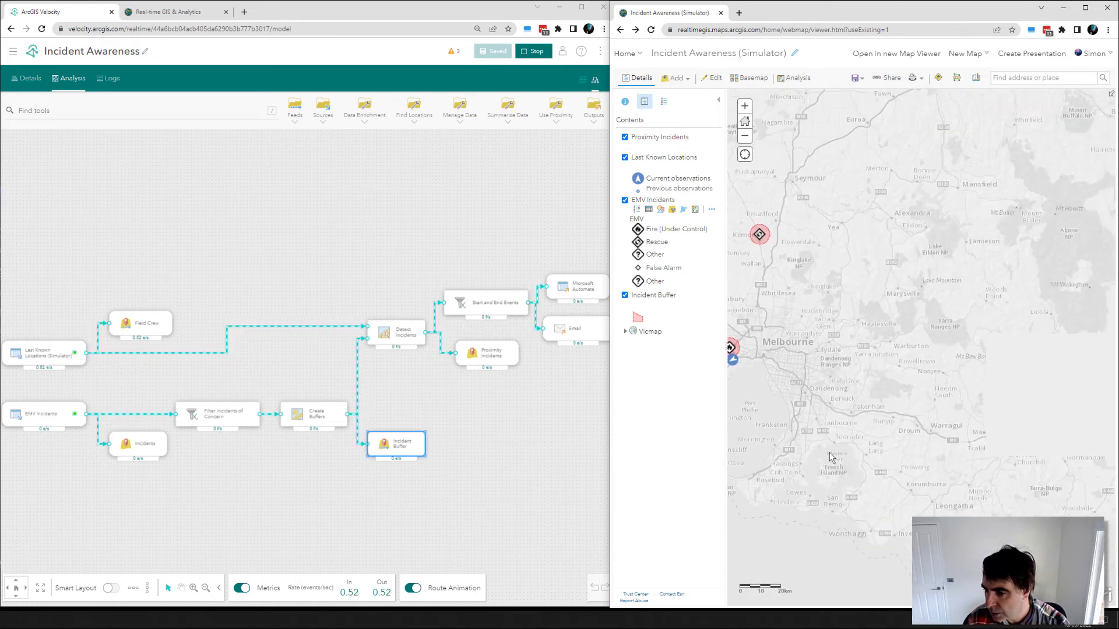
left_click_drag(889, 463, 970, 460)
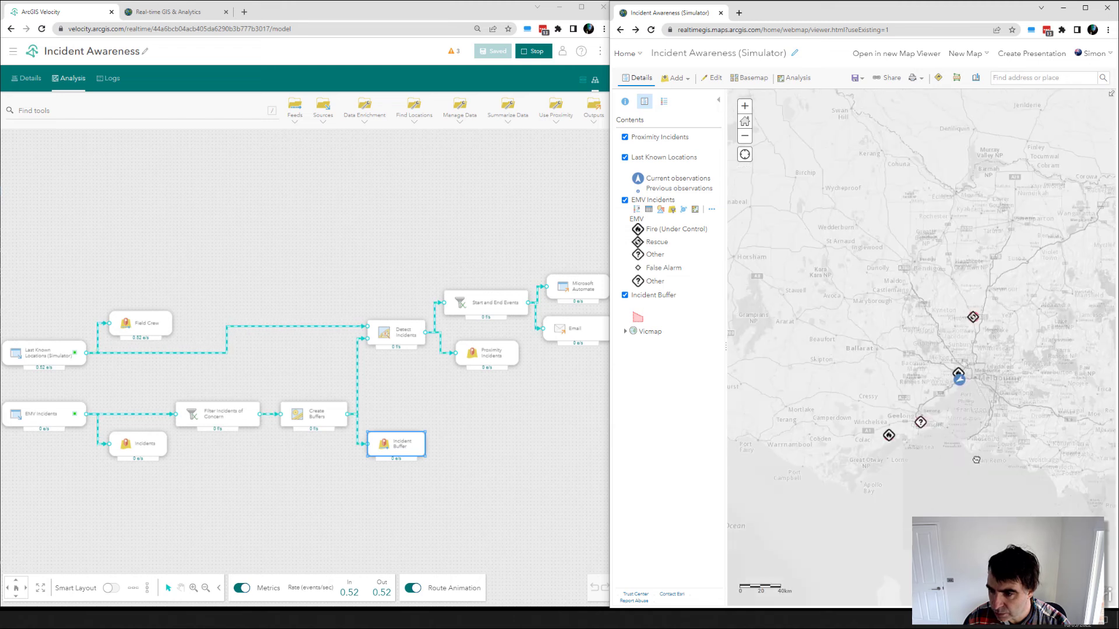
scroll(971, 461, "up", 3)
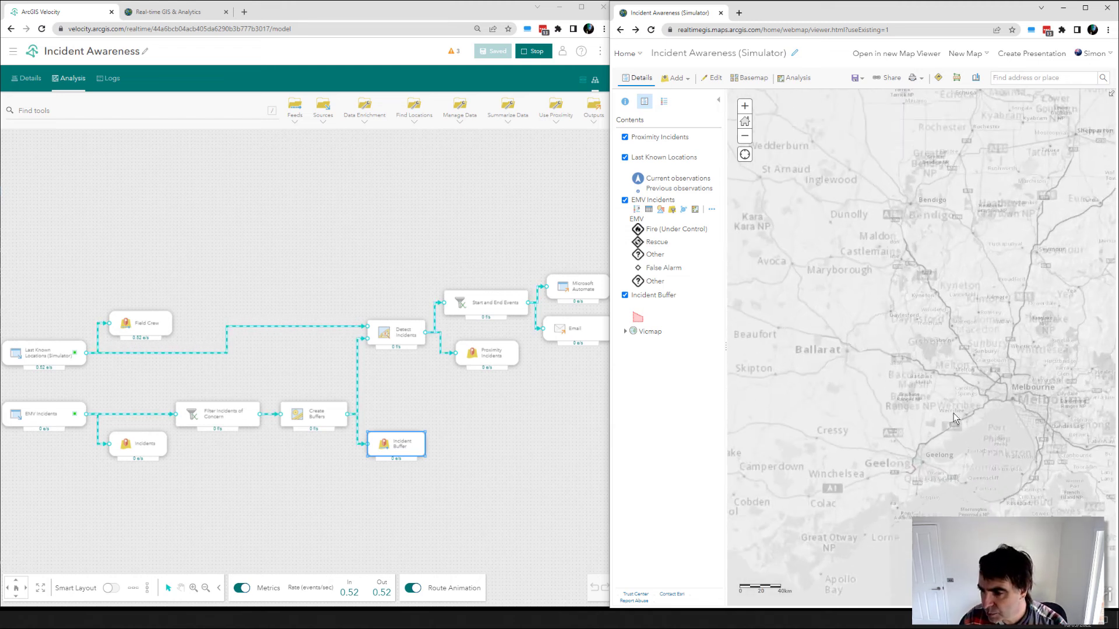
left_click_drag(1024, 434, 841, 341)
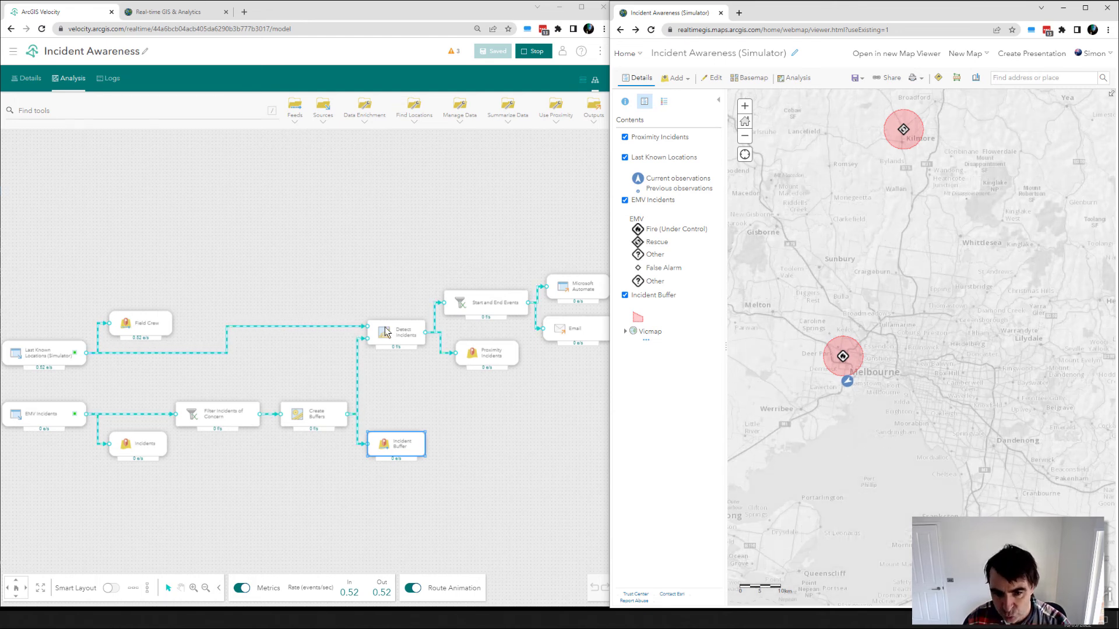
Step: Review the Detect Incidents tool's open condition, track ID and time window settings, and close its properties
double_click(408, 337)
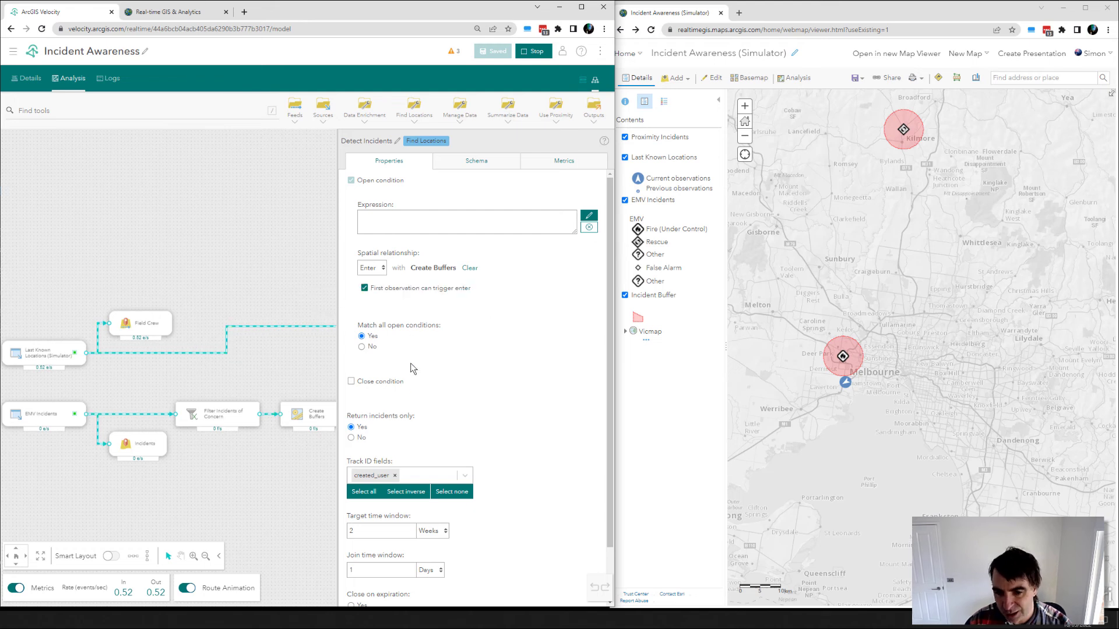
left_click(277, 233)
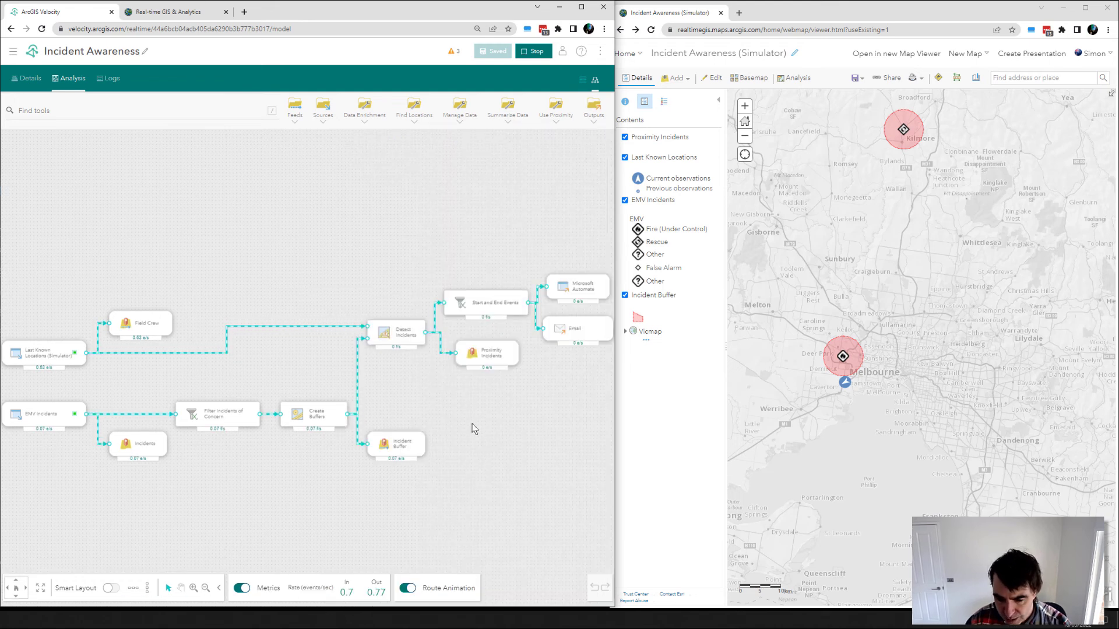
Step: Expand the Proximity Incidents legend, and review the model's alert outputs and the crew's position near the Deer Park incident buffer
left_click(660, 137)
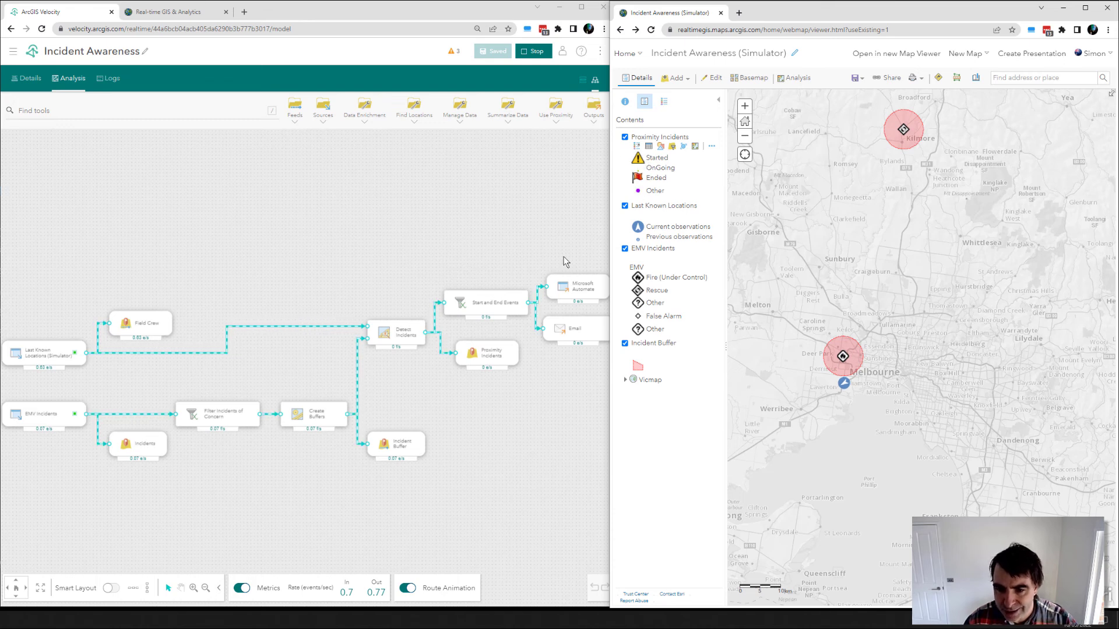
left_click_drag(488, 241, 397, 227)
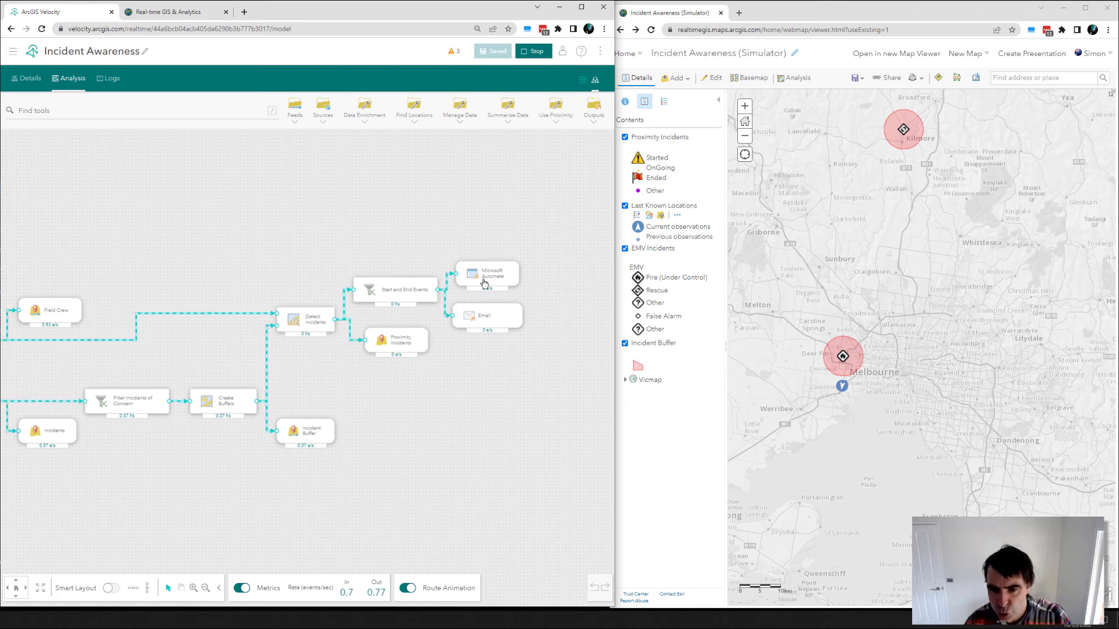
left_click_drag(424, 417, 498, 384)
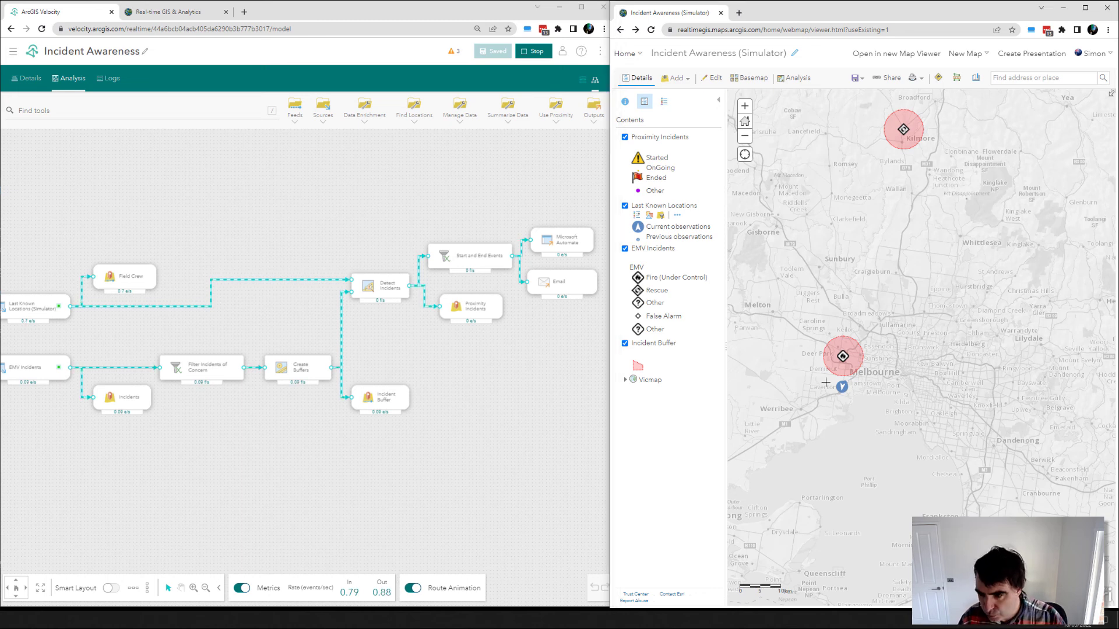
scroll(822, 376, "up", 3)
left_click_drag(1037, 350, 1005, 356)
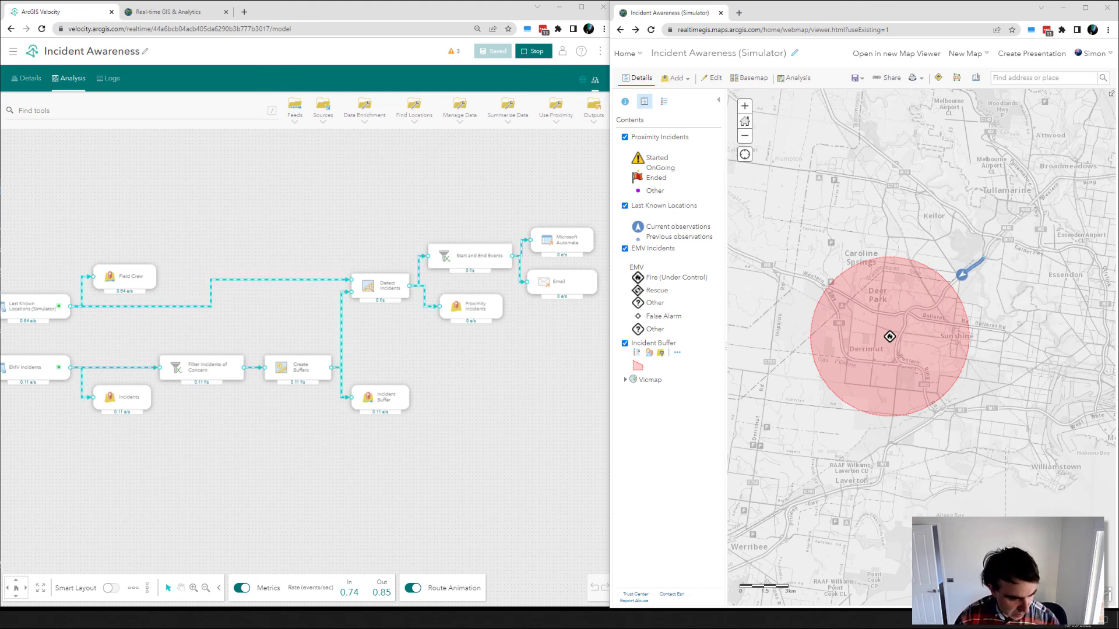
Step: Switch to Outlook and delete the event registration email from the message list
key("alt+Tab")
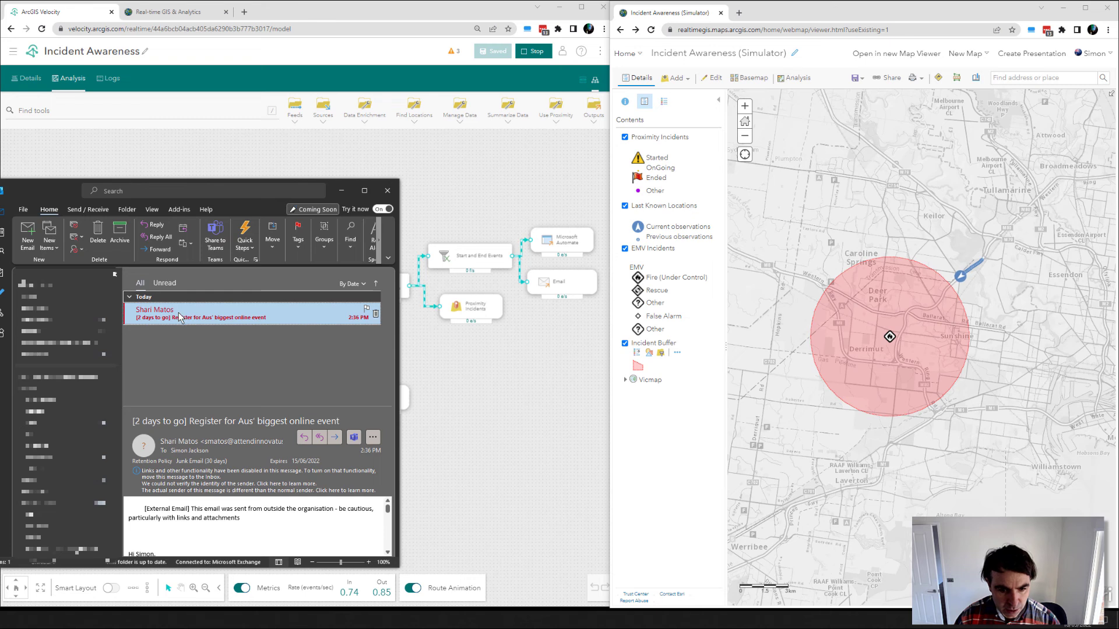
key("Delete")
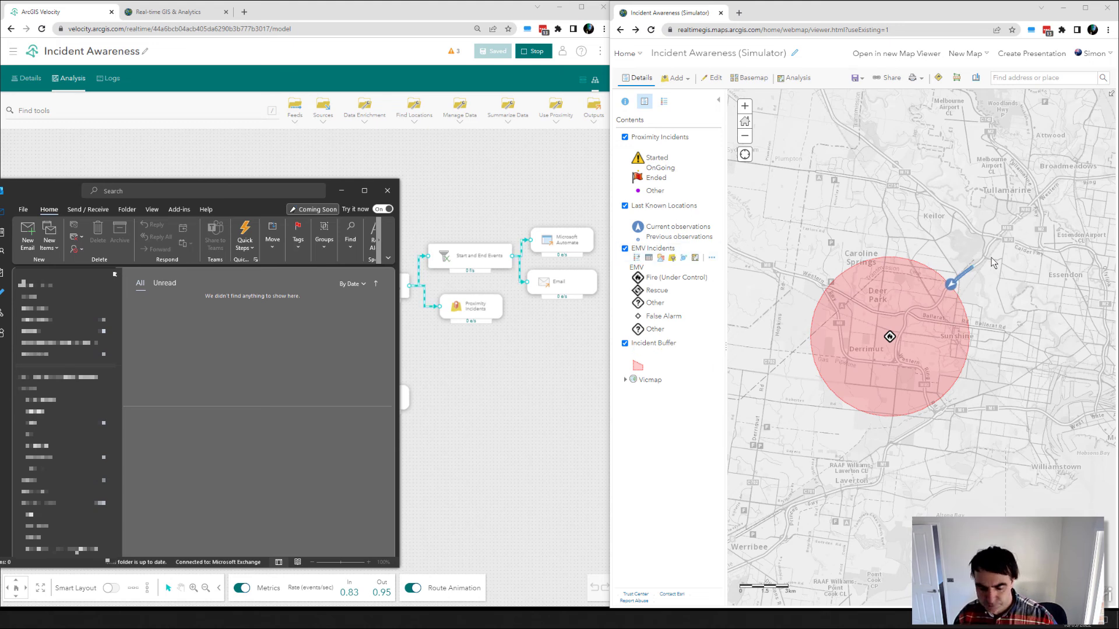
Step: Examine on the web map where the field crew crosses the northeastern edge of the Deer Park incident buffer
double_click(901, 300)
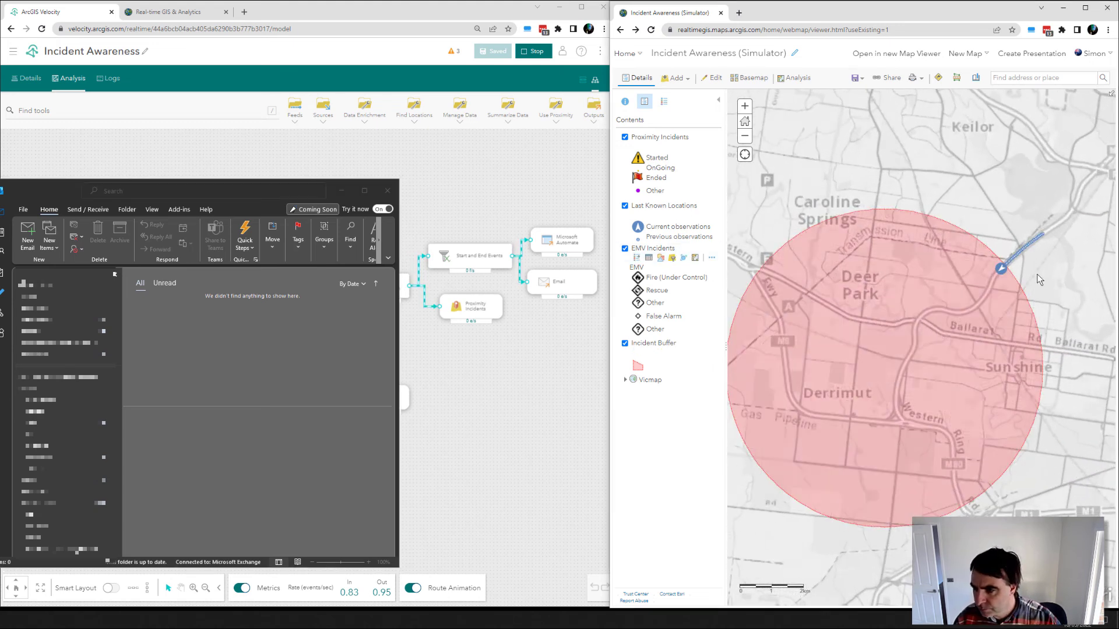
left_click_drag(1037, 274, 936, 275)
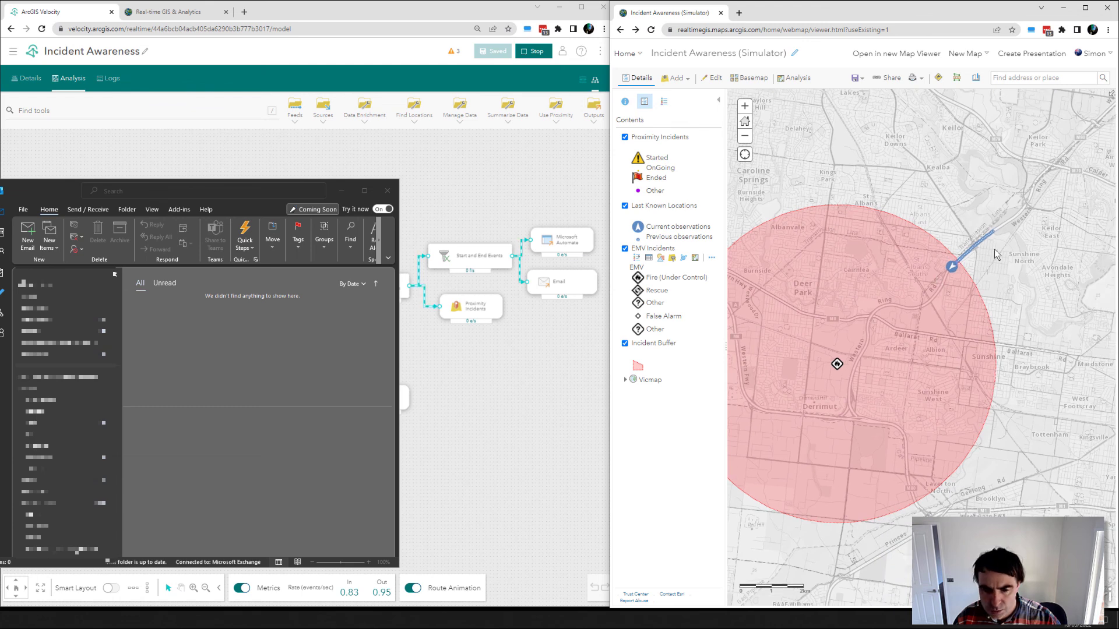
left_click_drag(1030, 224, 832, 418)
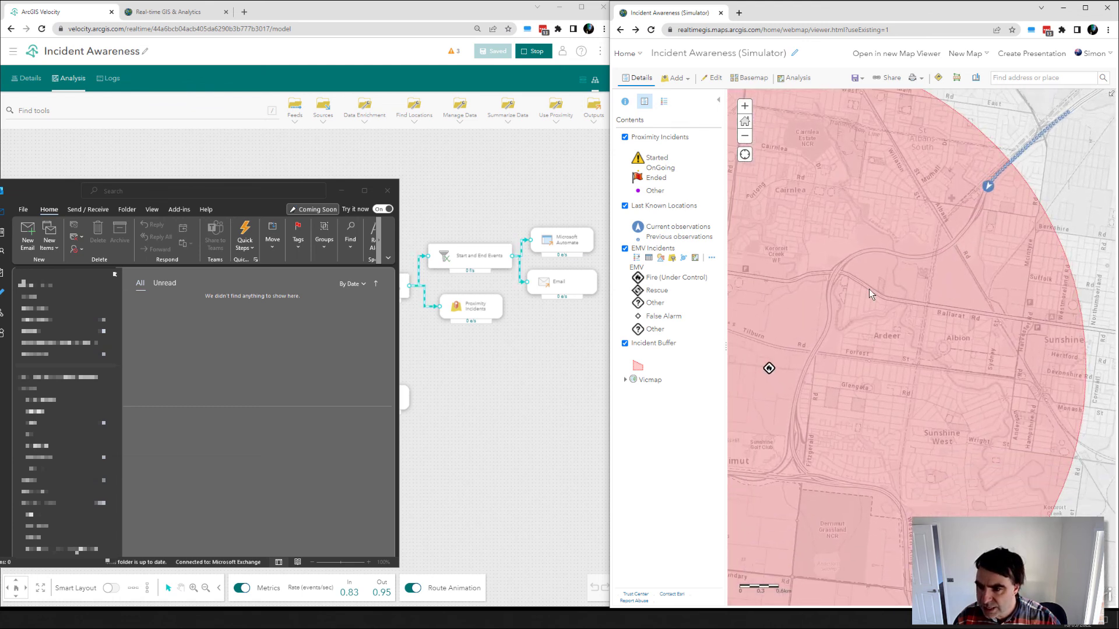
left_click_drag(905, 365, 886, 334)
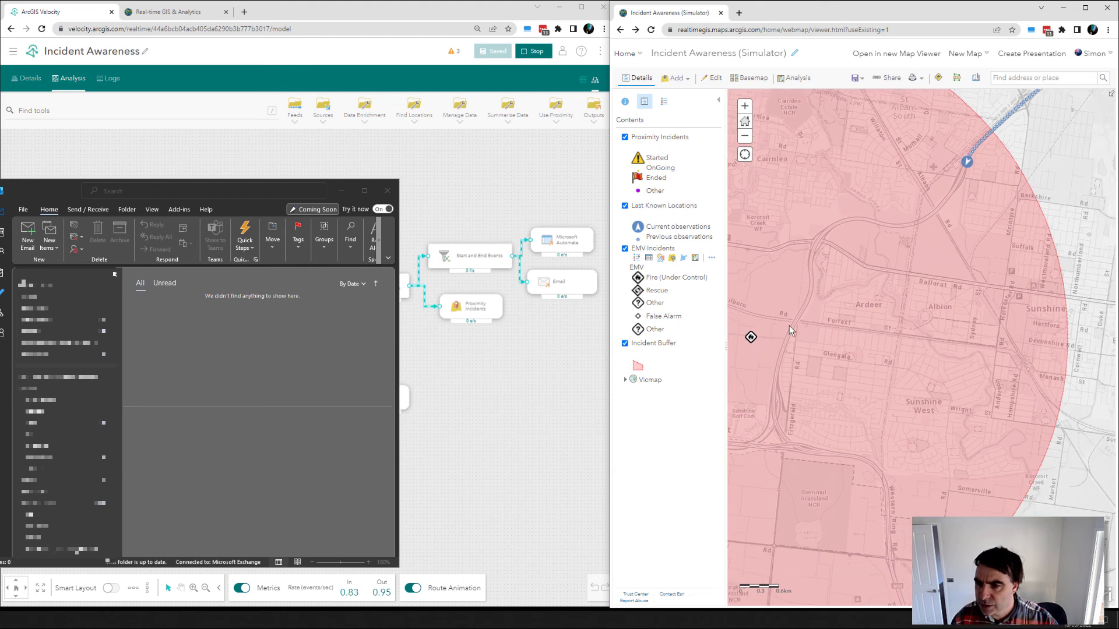
Step: Open the "Field Proximity Alert" email and read its message text
left_click(251, 309)
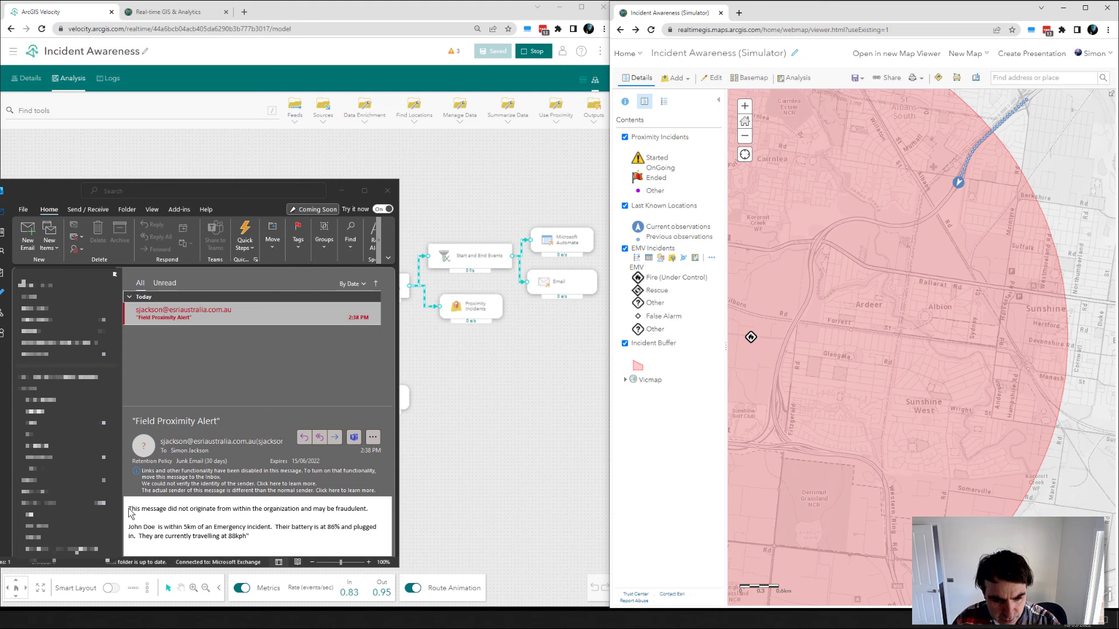
left_click_drag(130, 532, 175, 533)
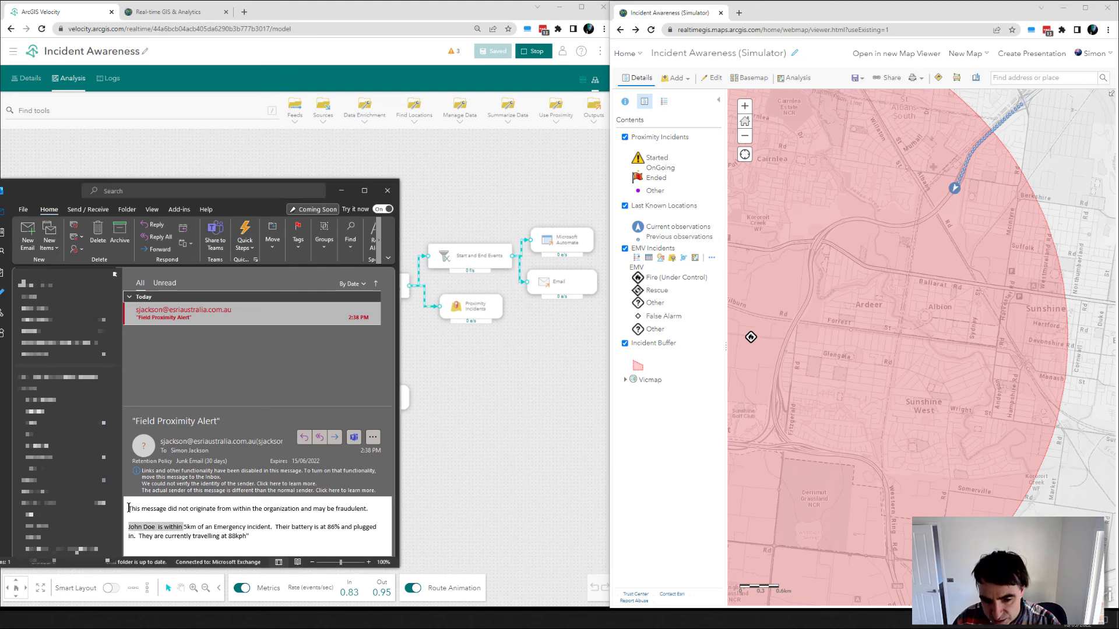
triple_click(316, 511)
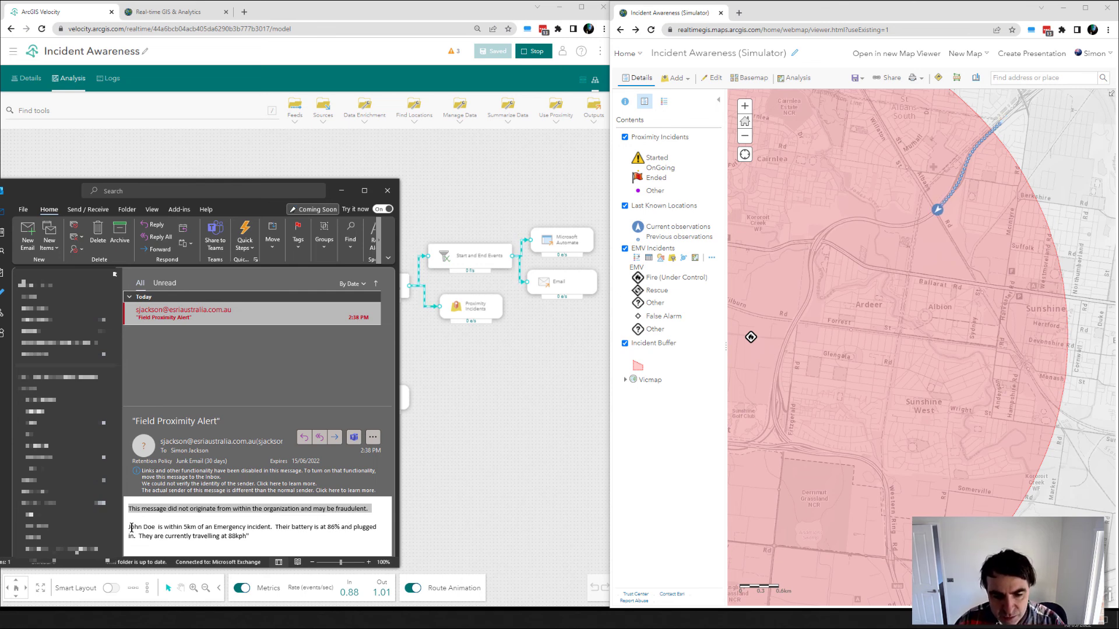
left_click_drag(129, 528, 154, 528)
Step: Compare the alert email's details with the crew's track inside the incident buffer, and minimize Outlook
left_click(1027, 257)
scroll(926, 338, "down", 1)
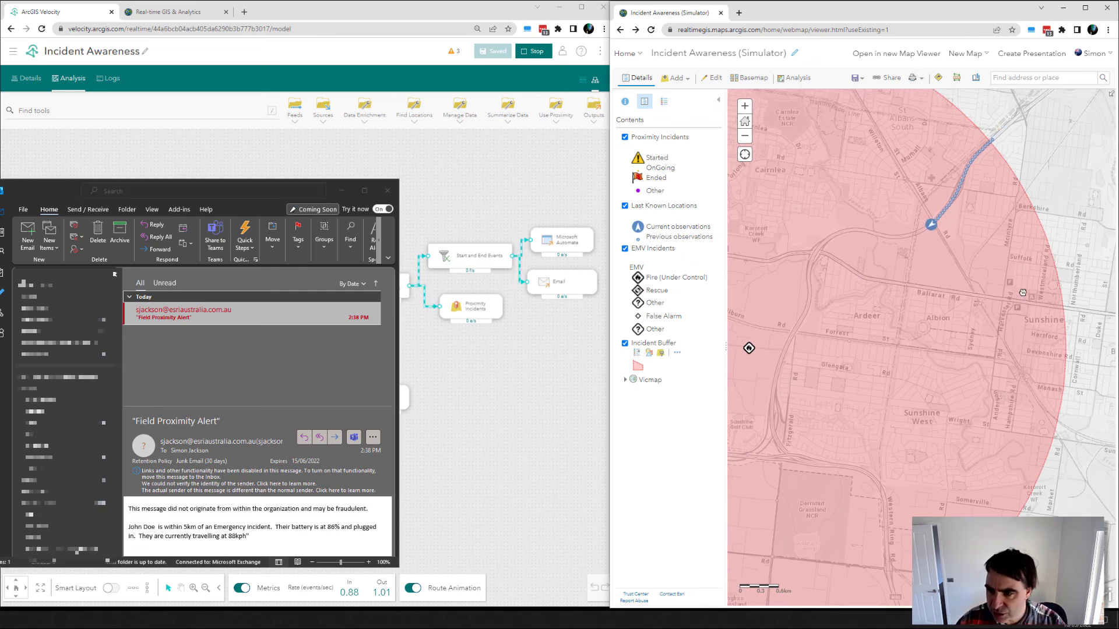
left_click_drag(932, 313, 969, 286)
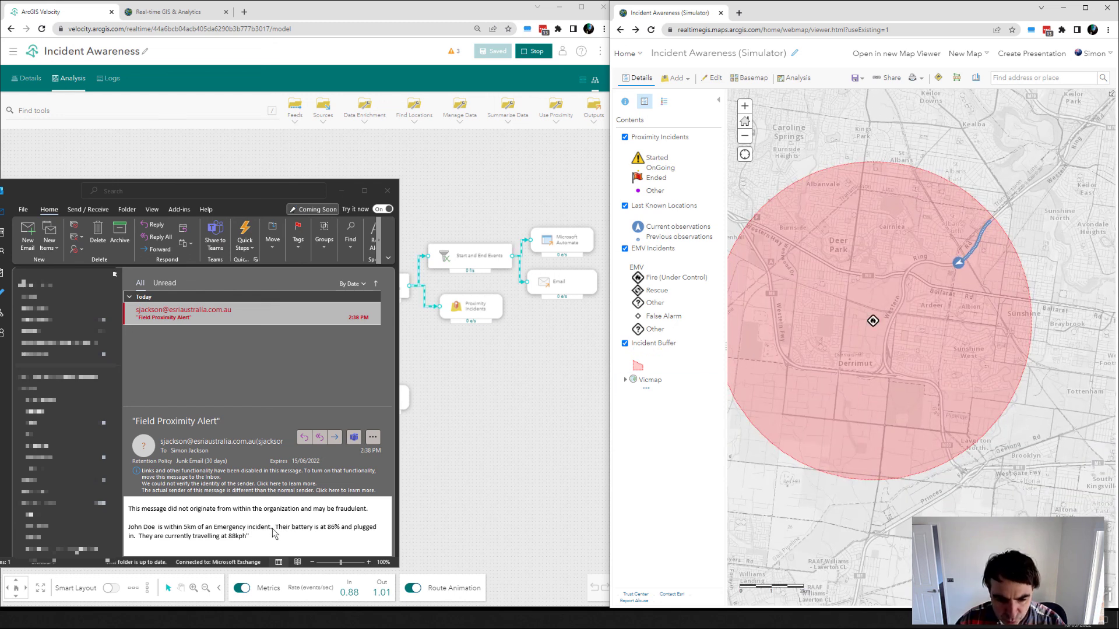
left_click_drag(279, 533, 130, 526)
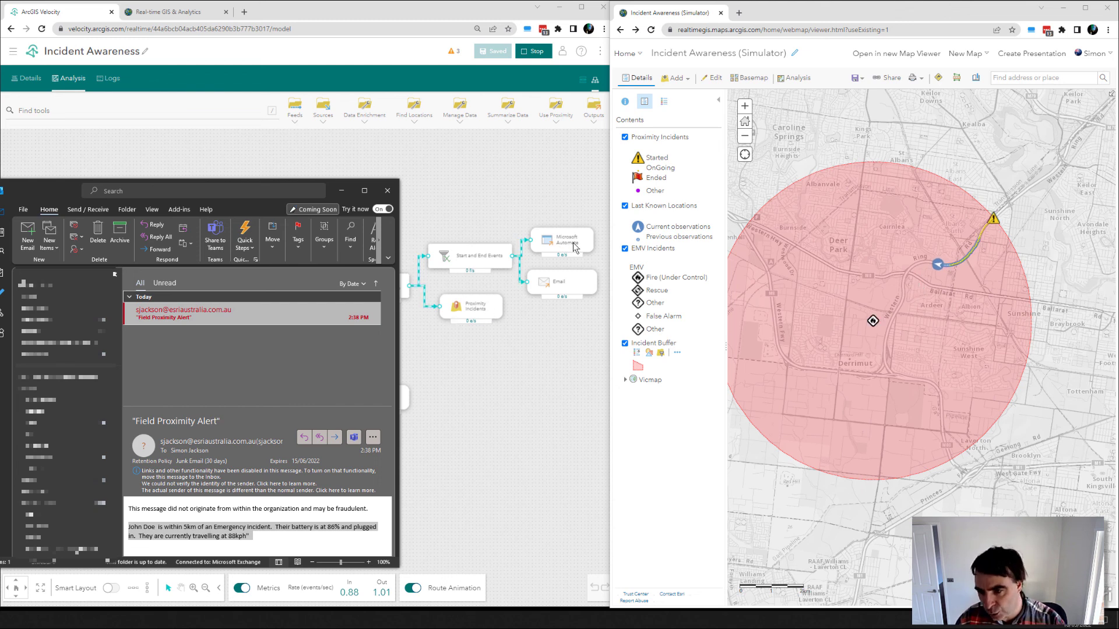
left_click_drag(987, 258, 955, 273)
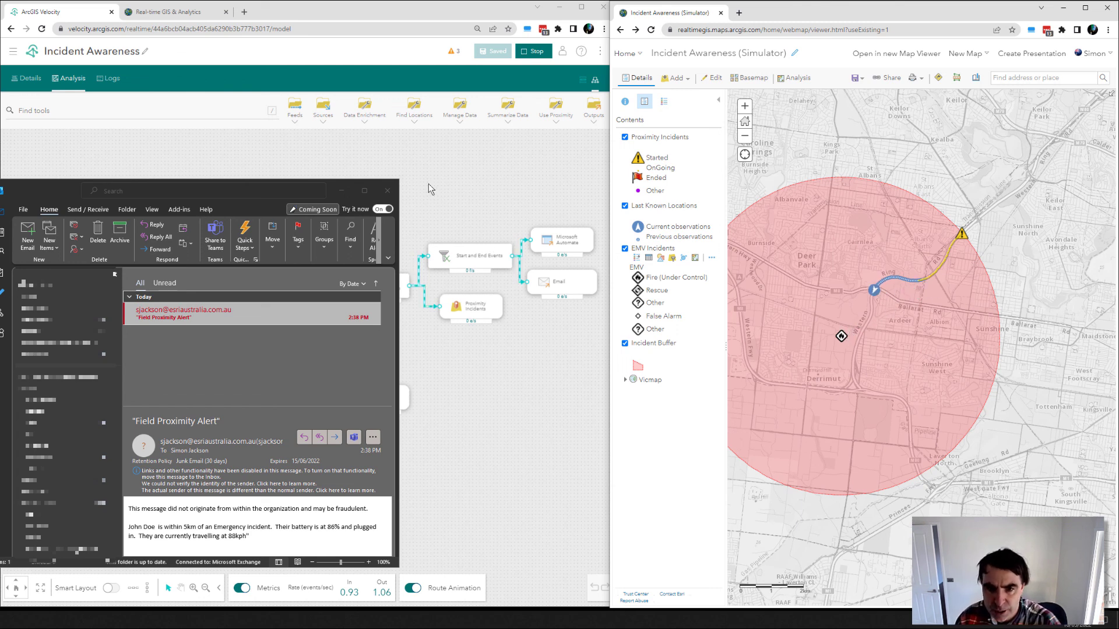
left_click(343, 192)
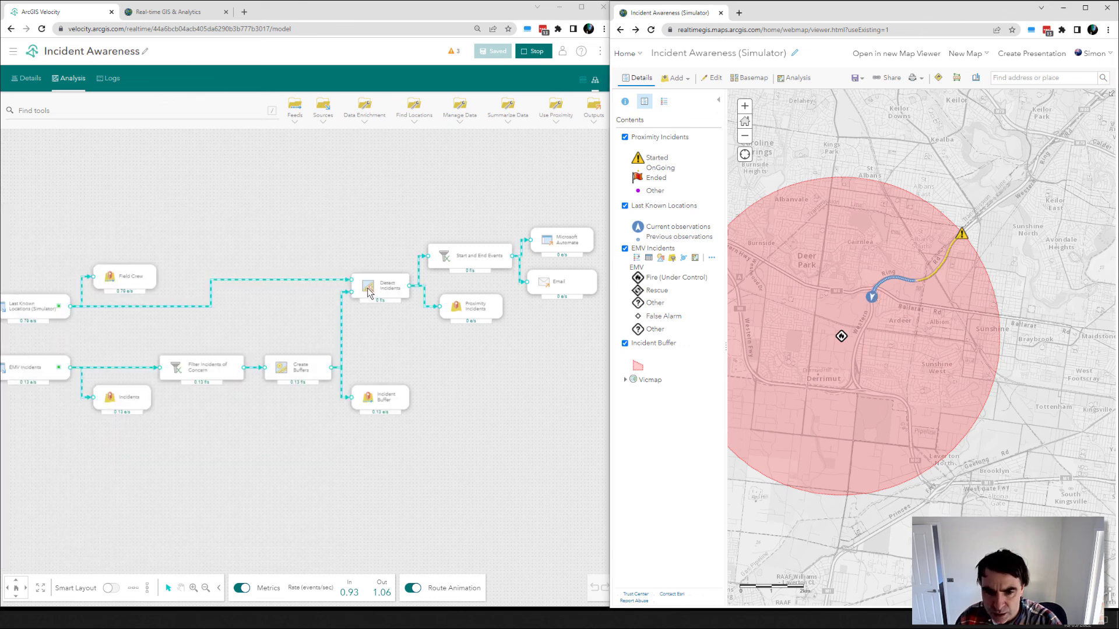
Step: List the Use Proximity tools for the analytic and check the crew's position beside the incident on the web map
left_click(568, 124)
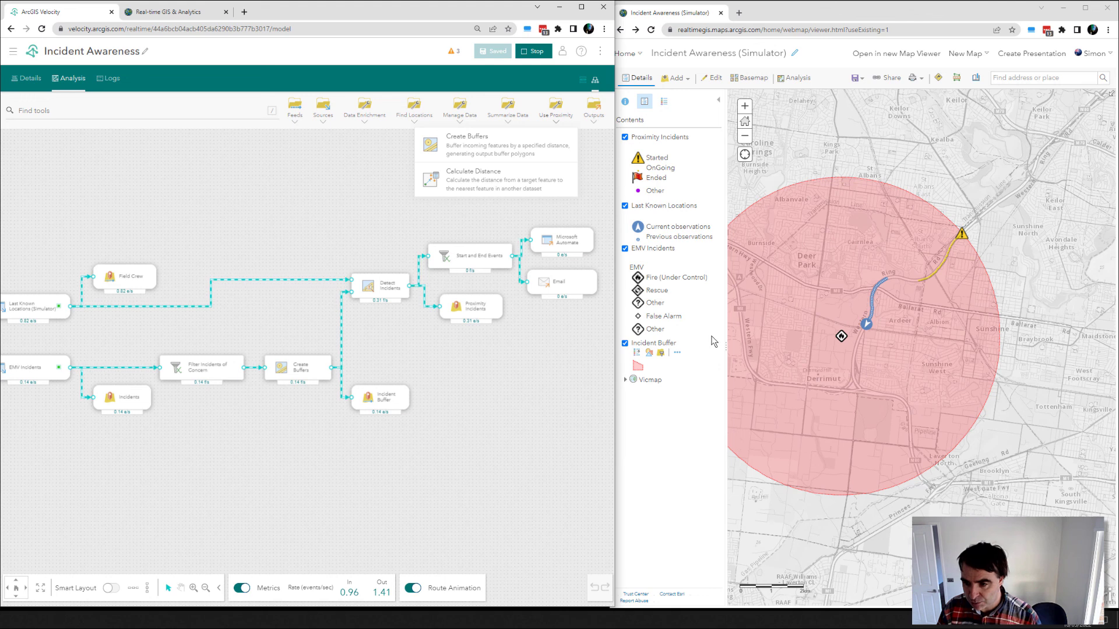
left_click_drag(900, 364, 935, 337)
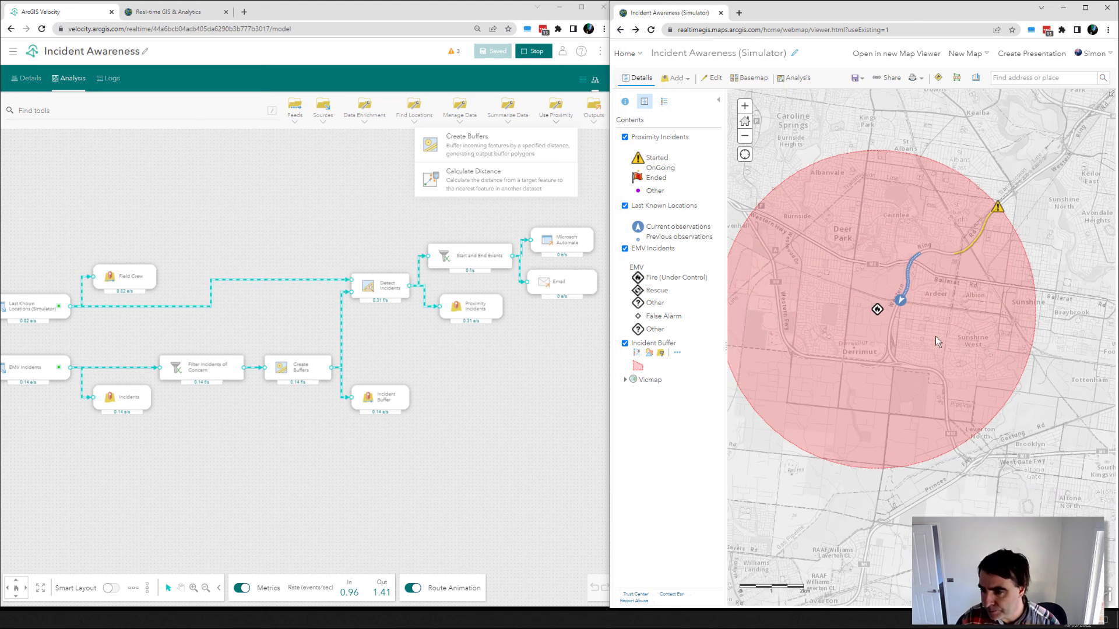